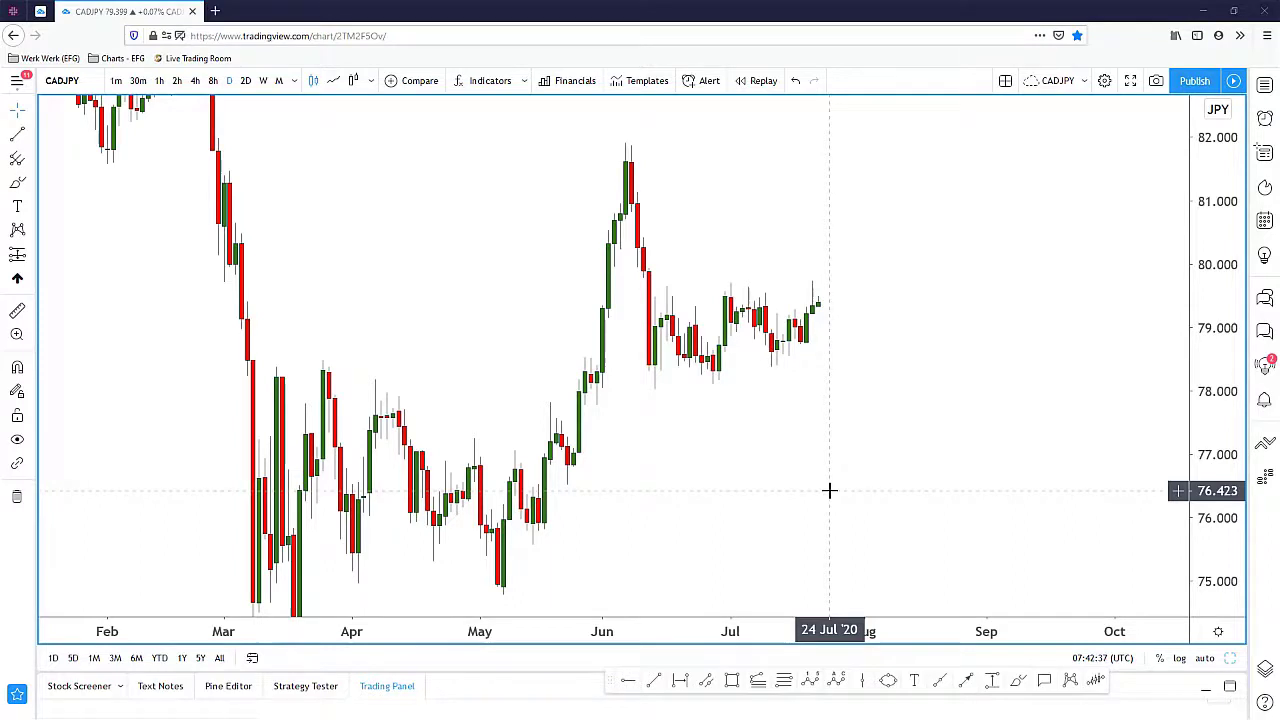
Circle the swing lows and highs from late June to 21 July with the Brush, and undo the marks
left_click_drag(811, 471, 789, 471)
left_click(1018, 680)
mouse_move(789, 266)
left_mouse_down()
mouse_move(691, 380)
mouse_move(801, 283)
mouse_move(794, 272)
left_mouse_up()
key("ctrl+z")
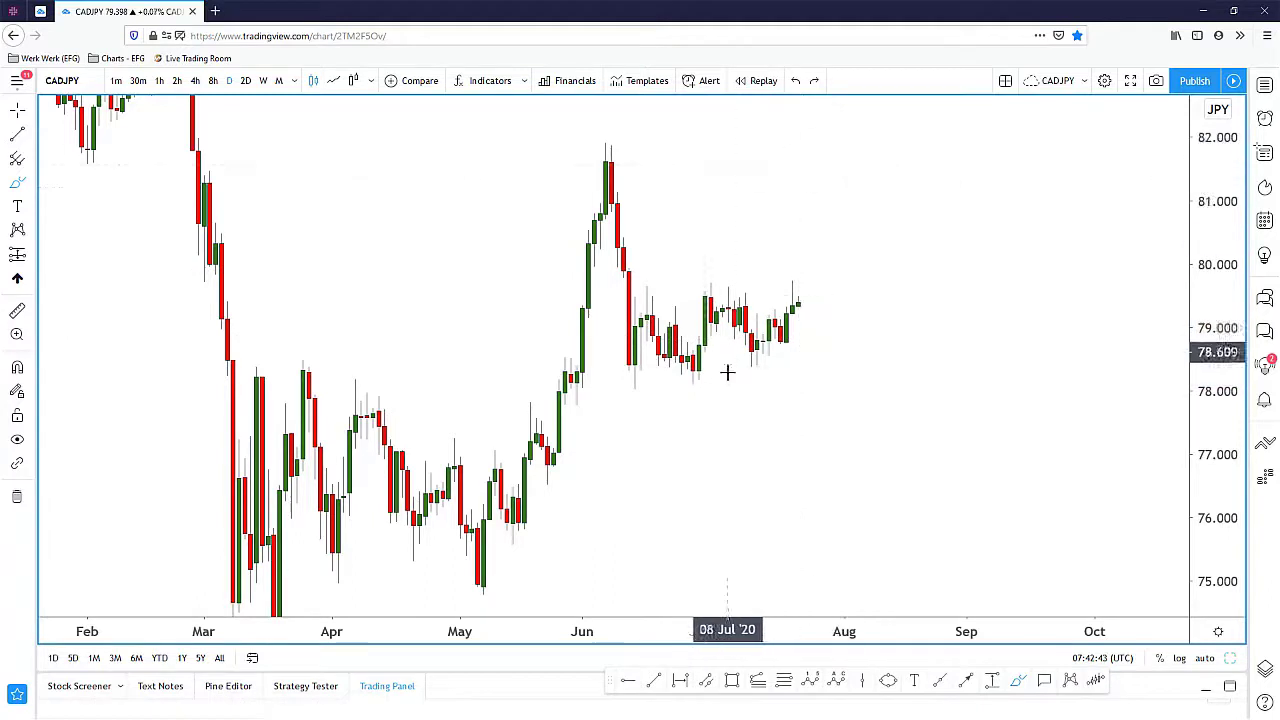
mouse_move(699, 362)
left_mouse_down()
mouse_move(691, 376)
mouse_move(716, 365)
left_mouse_up()
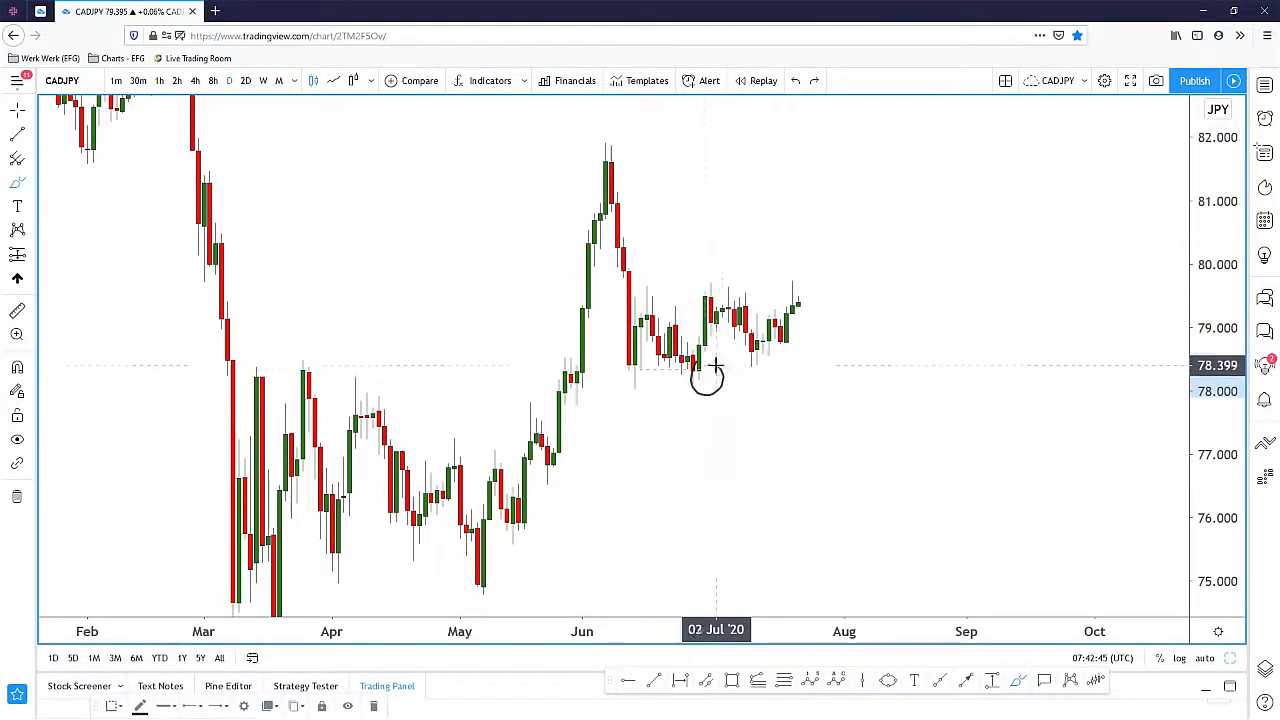
left_click_drag(714, 280, 716, 284)
left_click_drag(758, 350, 766, 372)
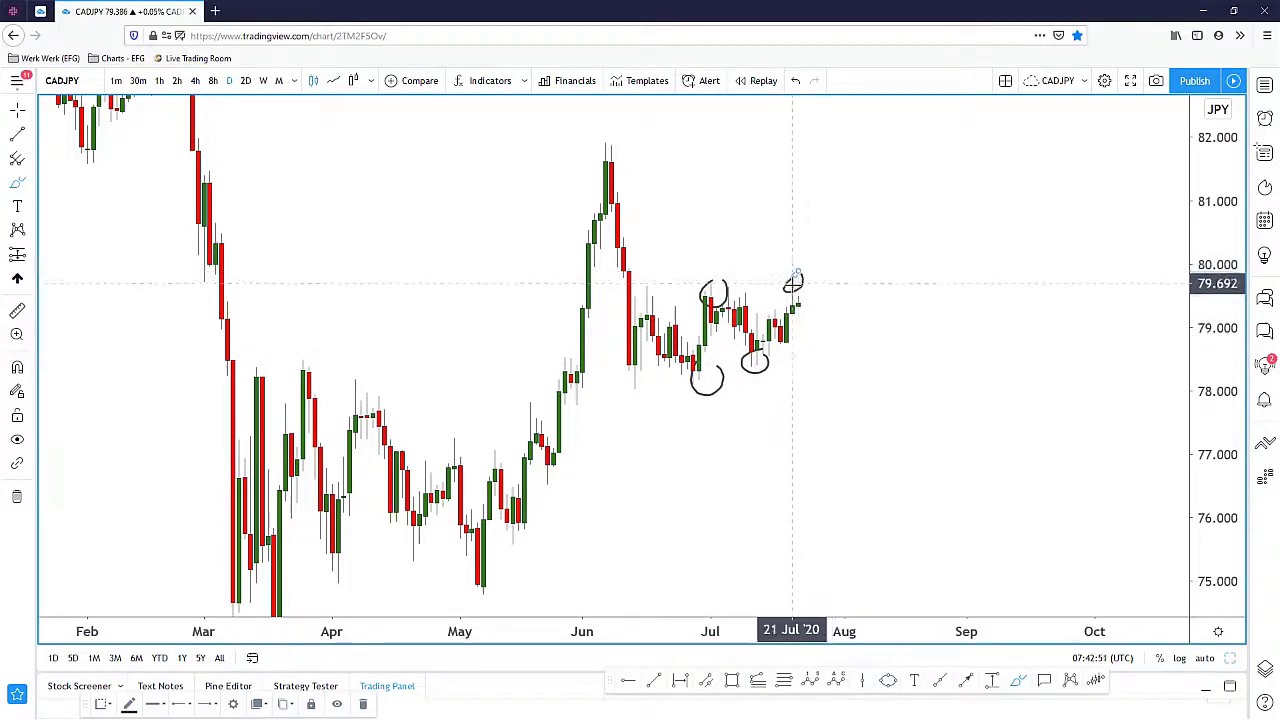
key("ctrl+z")
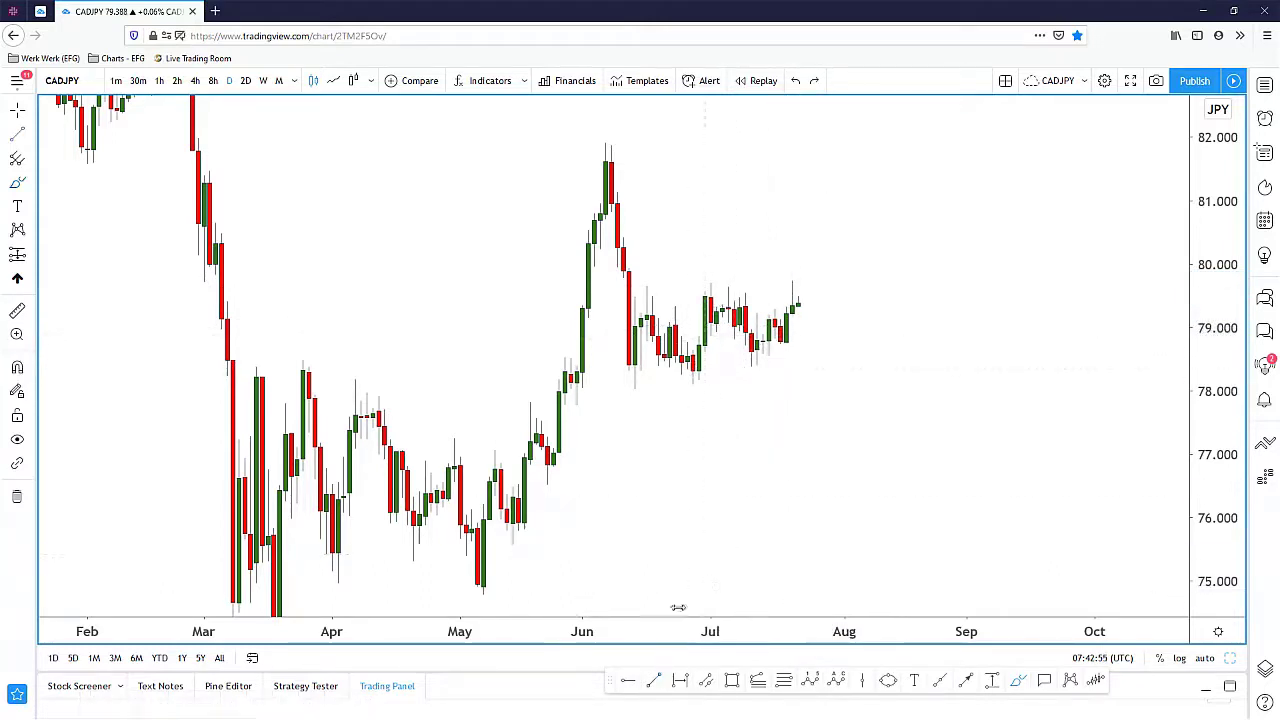
Draw a rising trend line from the 26 June low at 78.120 along the July lows to about 79.3
left_click(692, 398)
left_click(875, 313)
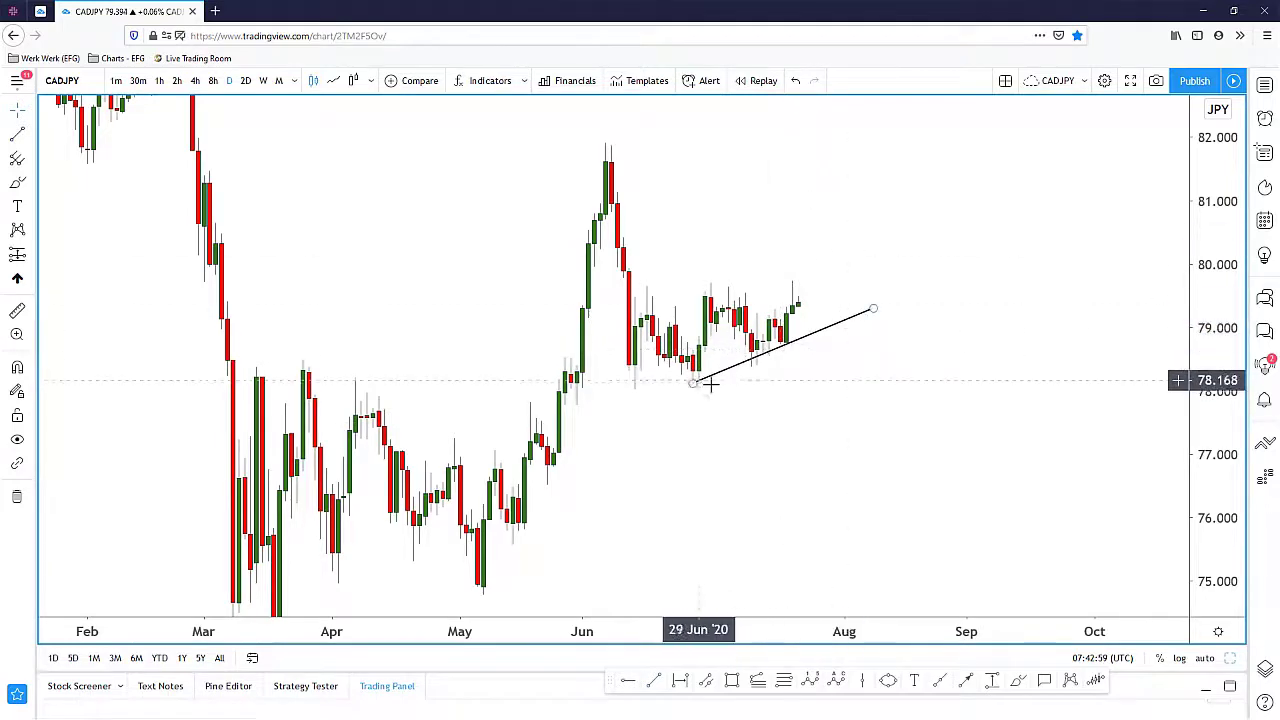
Draw a falling trend line from 79.561 on 30 June to 78.844 on 31 July, crossing the rising line
scroll(871, 400, "up", 3)
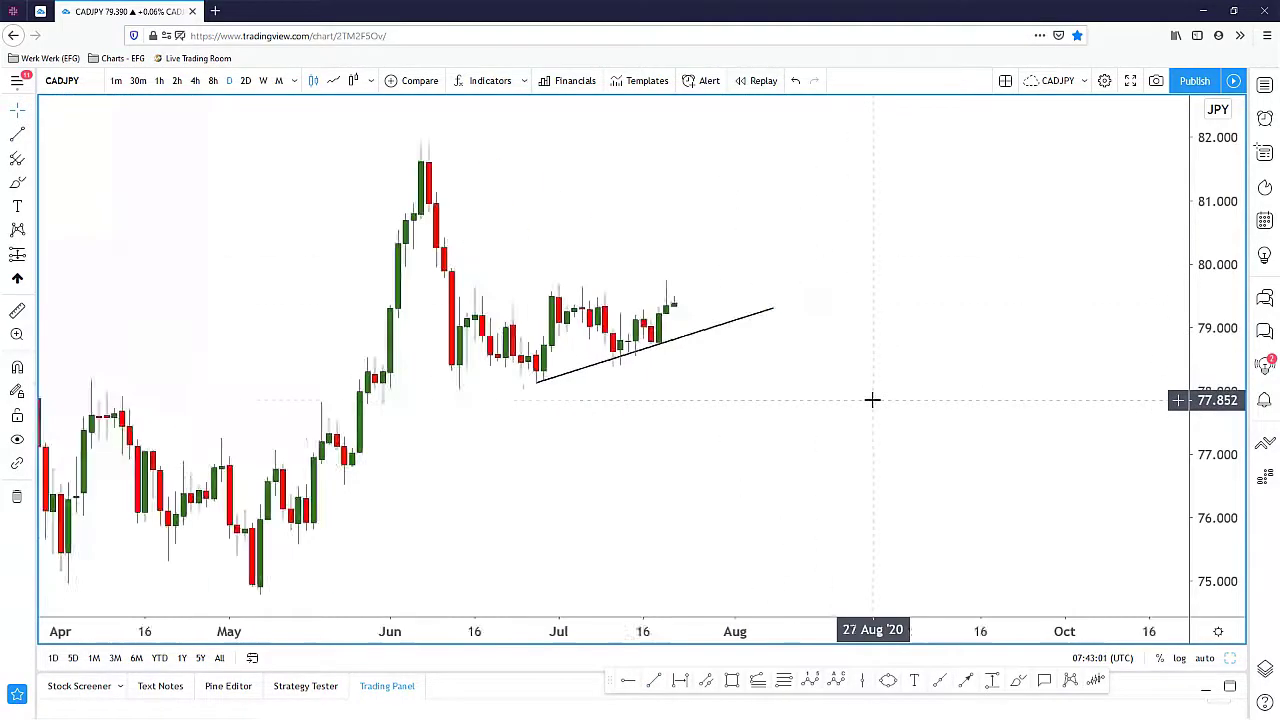
scroll(1065, 360, "up", 3)
left_click_drag(574, 403, 840, 441)
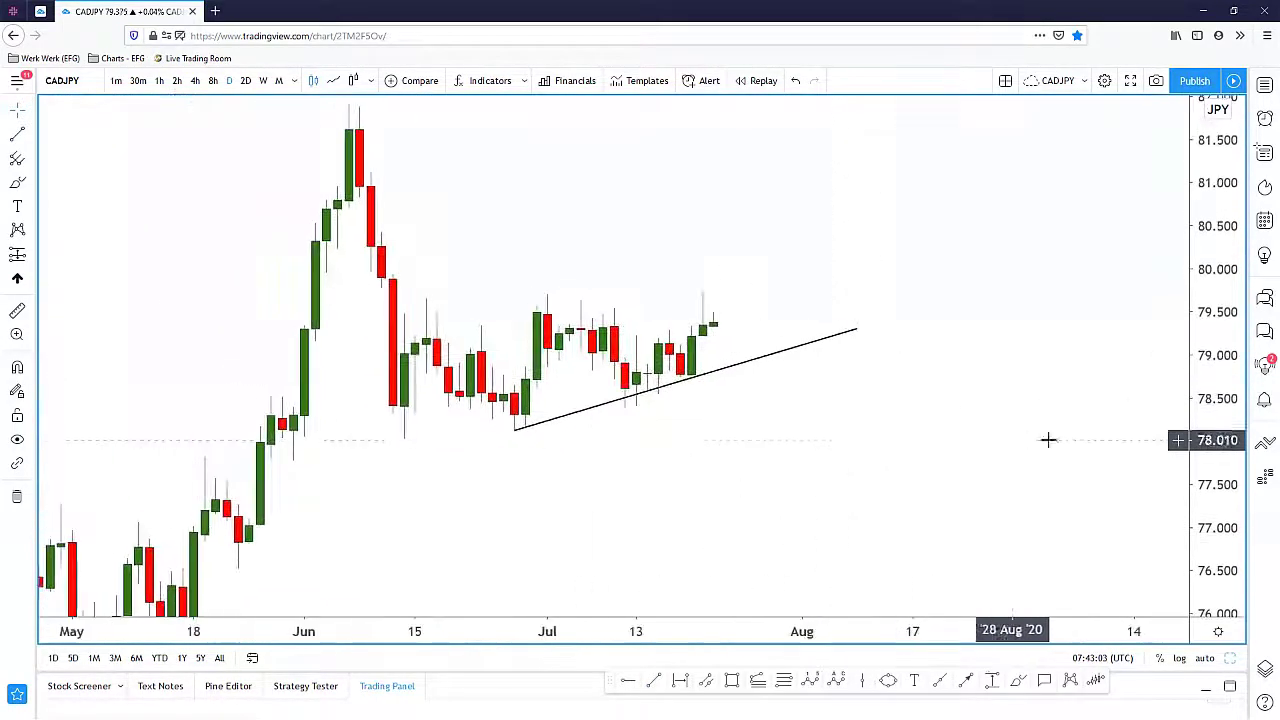
left_click_drag(1206, 457, 1216, 326)
left_click_drag(763, 457, 886, 371)
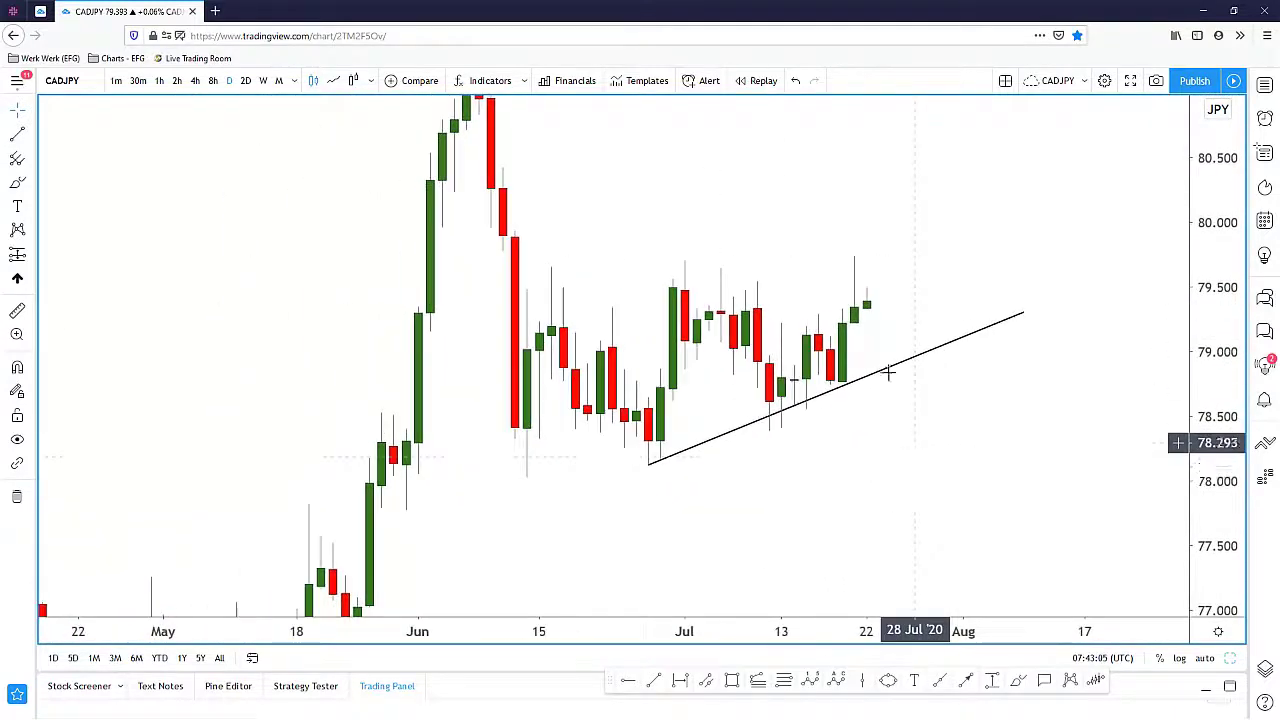
left_click_drag(791, 440, 750, 435)
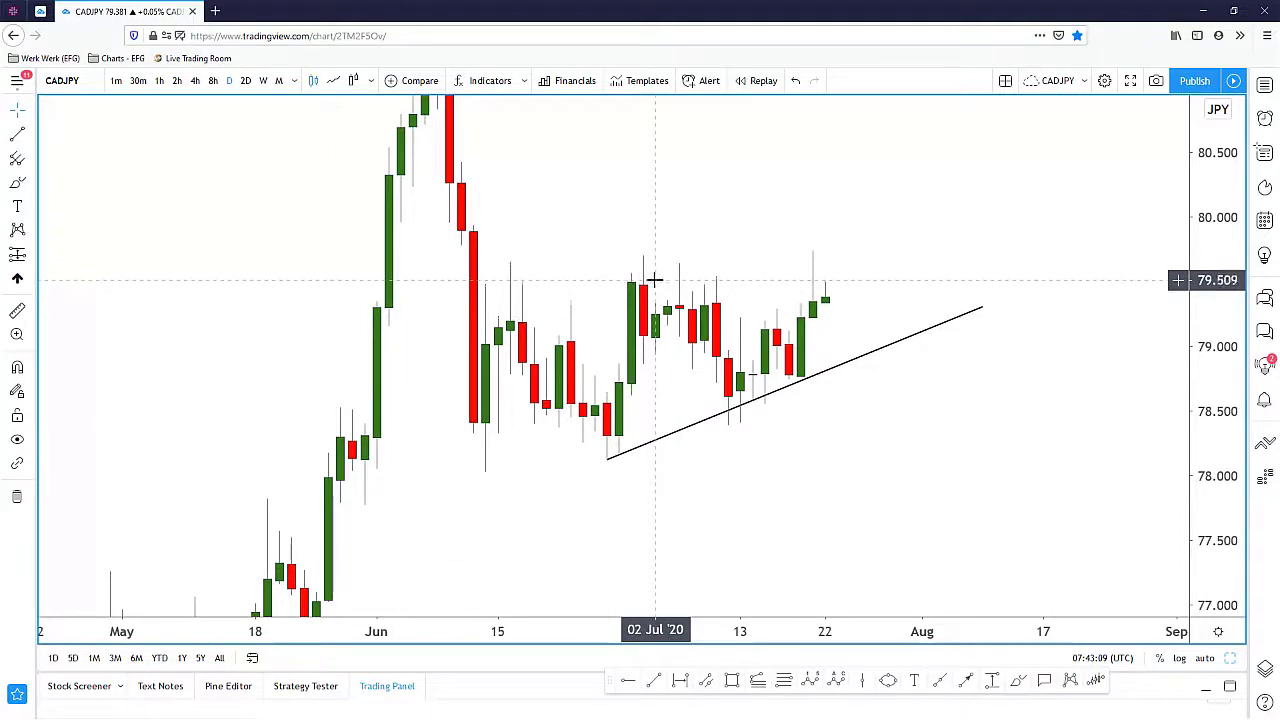
left_click_drag(854, 375, 772, 388)
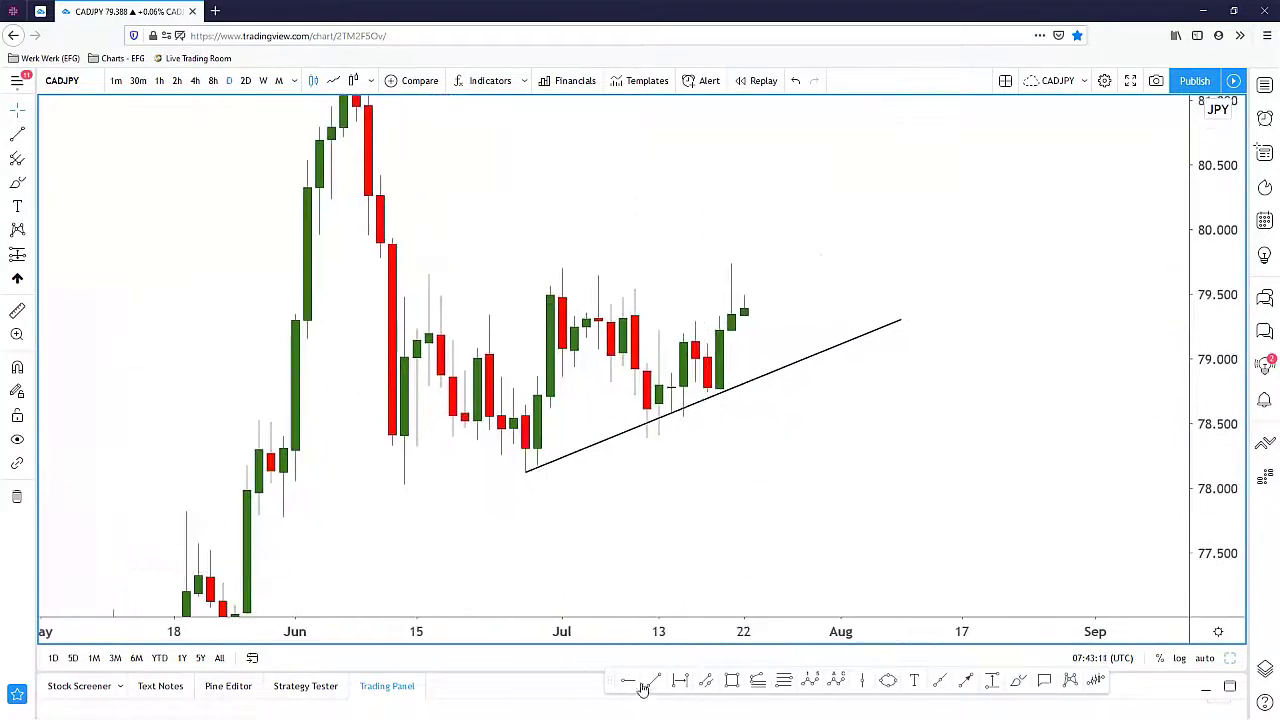
left_click(650, 682)
left_click(550, 287)
left_click(828, 378)
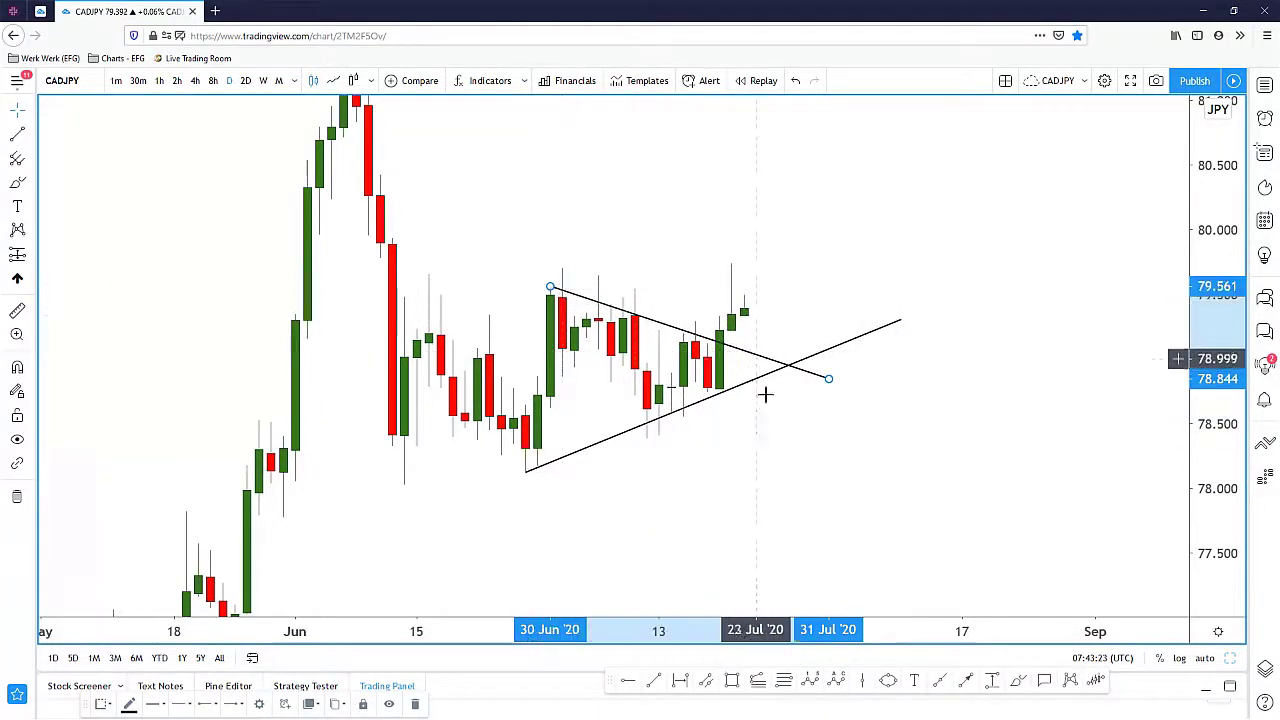
Trace the price swings inside the triangle with the Brush, and undo the marks
left_click(662, 425)
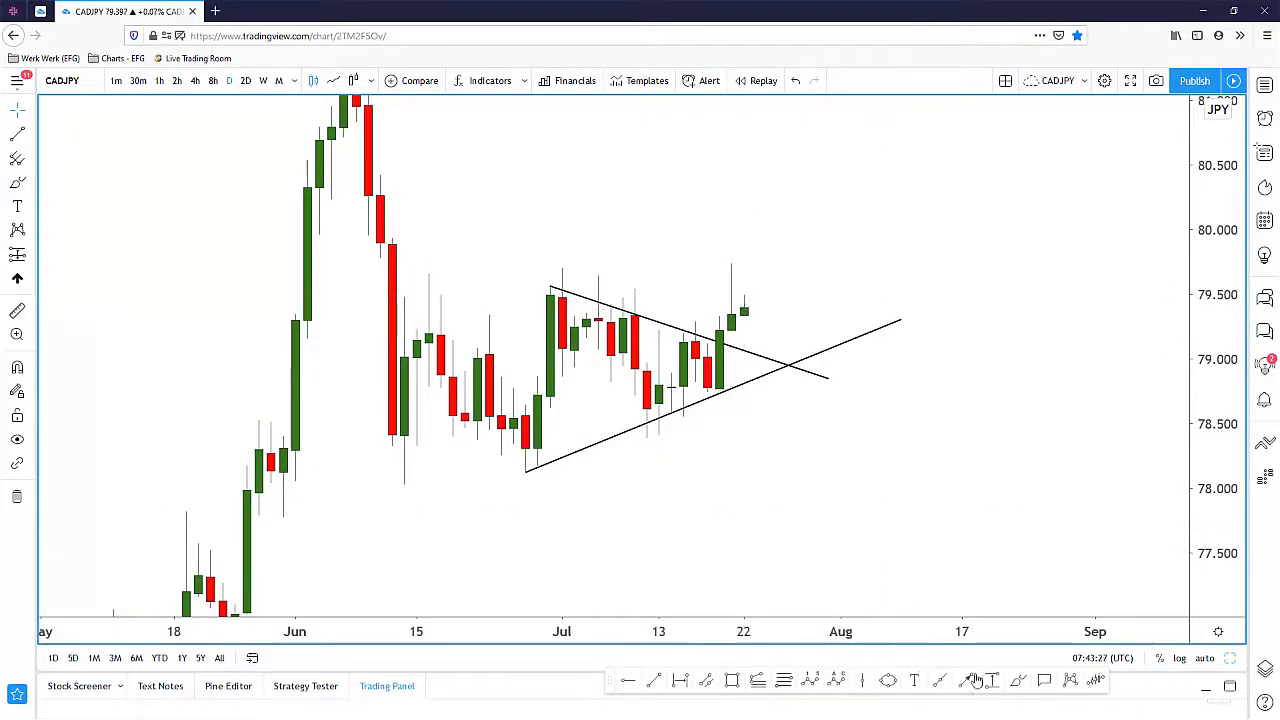
mouse_move(529, 476)
left_mouse_down()
mouse_move(562, 307)
mouse_move(646, 393)
mouse_move(722, 359)
mouse_move(756, 281)
mouse_move(749, 355)
left_mouse_up()
key("ctrl+z")
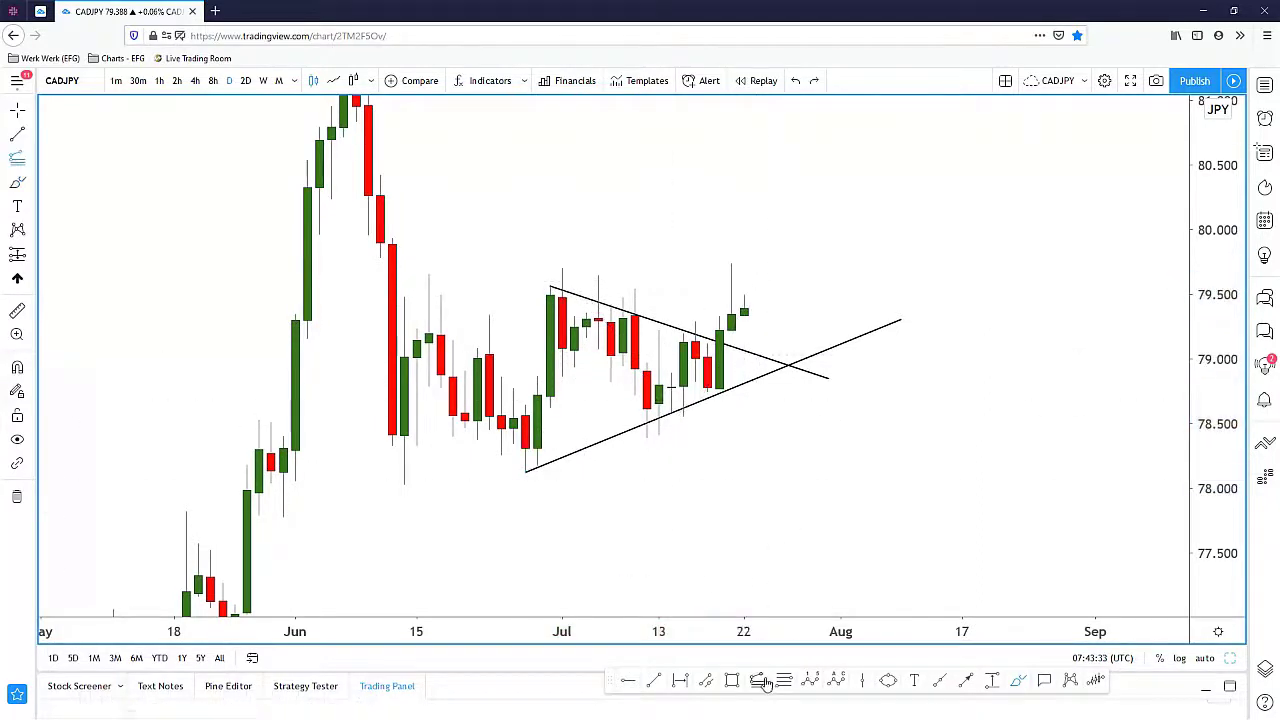
Place a Trend-Based Fib Extension from the 26 June low (78.120) to the 30 June high (79.561) and the 10 July low (78.391)
left_click(528, 524, "ctrl")
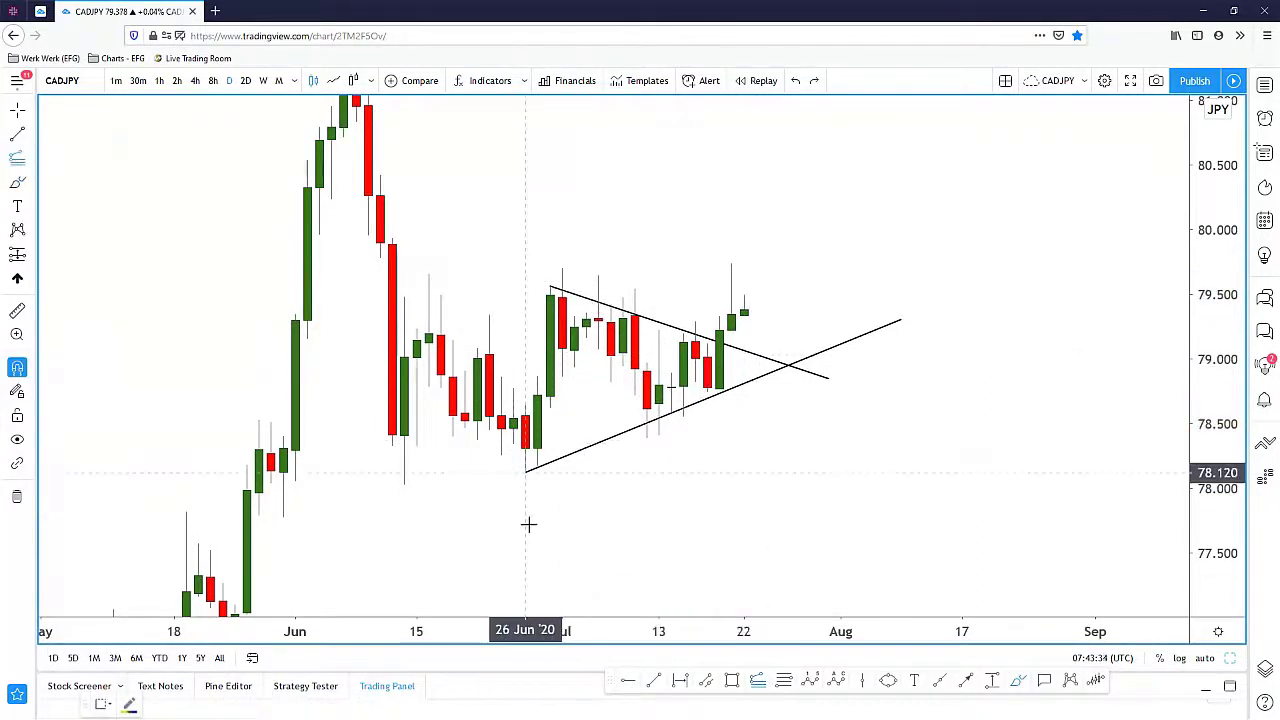
left_click(549, 261, "ctrl")
left_click(648, 449, "ctrl")
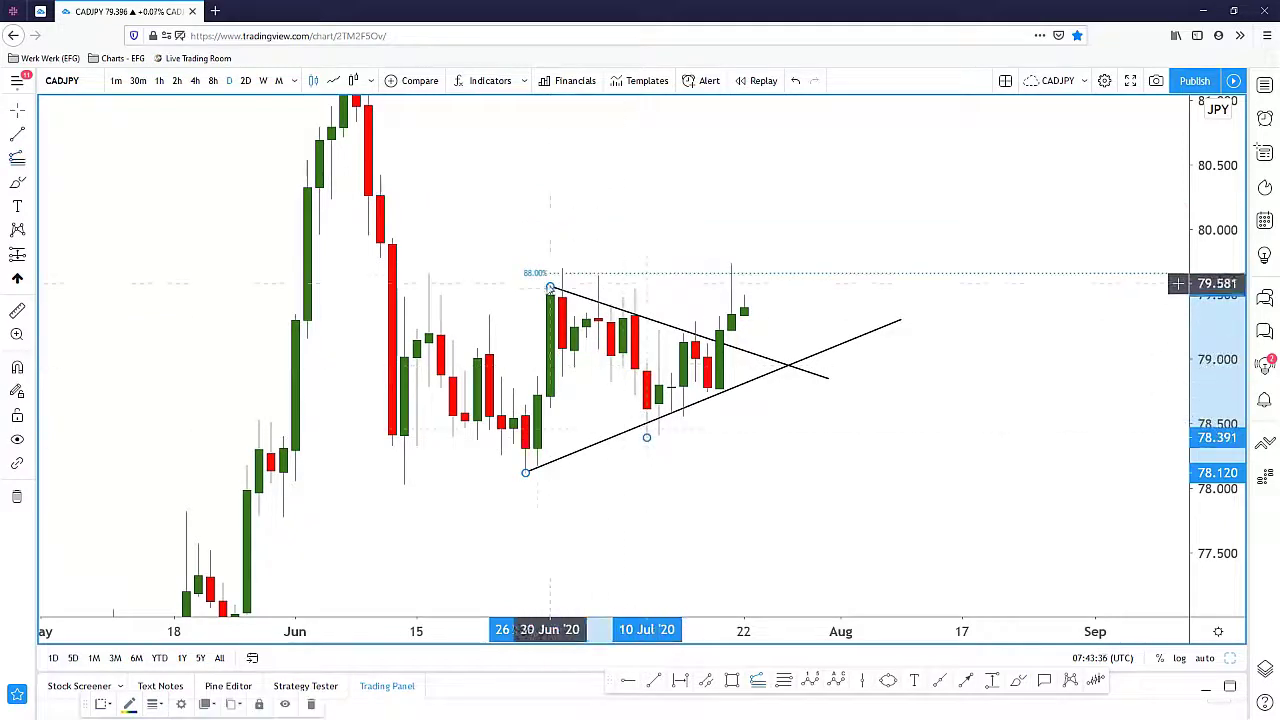
Apply the "supra fibs" template to the Fib extension
double_click(540, 274)
left_click(521, 679)
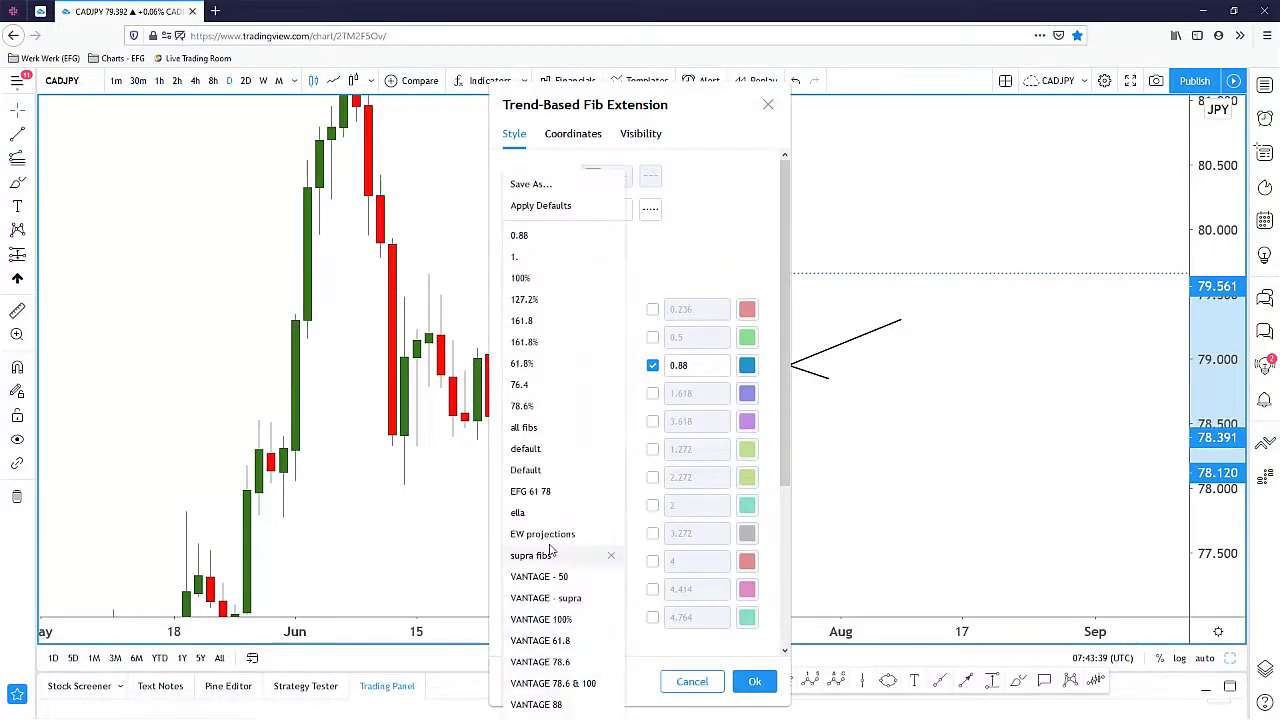
left_click(549, 553)
left_click(755, 681)
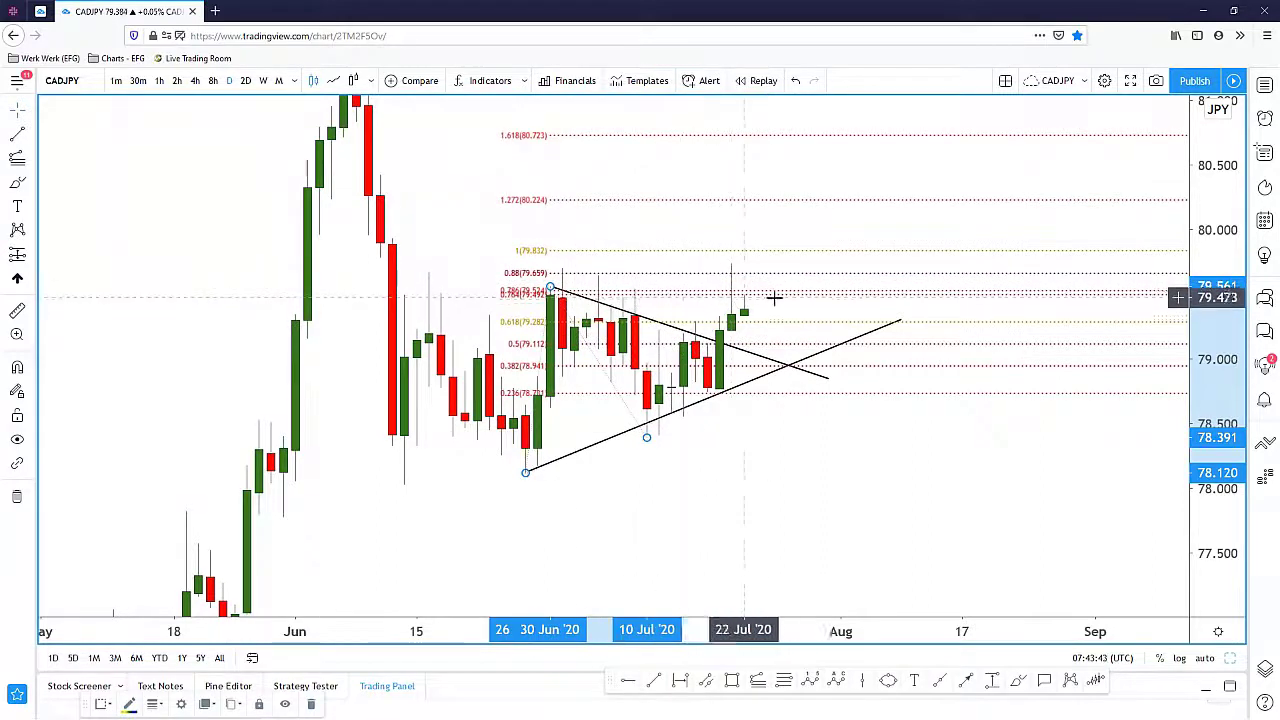
Draw a horizontal ray from 21 July at 79.834, on the Fib extension's level 1, and color it red
left_click(630, 680)
key("ctrl")
left_click(731, 250)
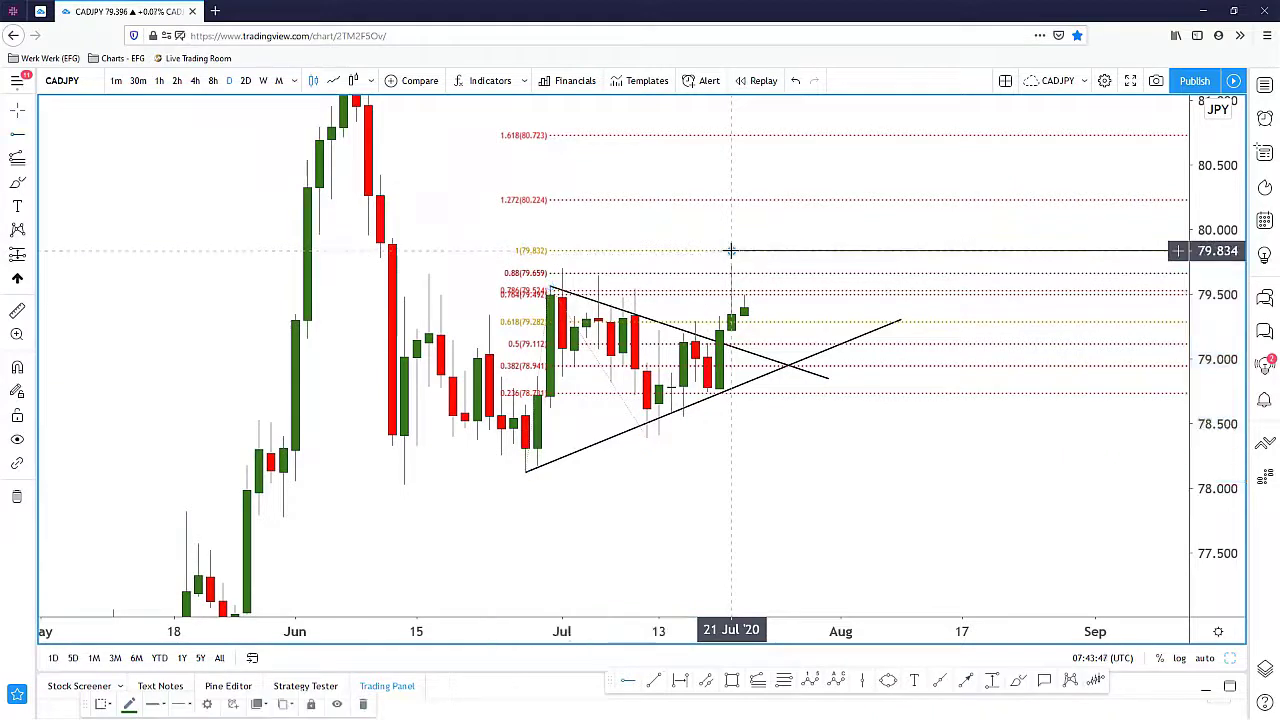
double_click(731, 250)
left_click(572, 381)
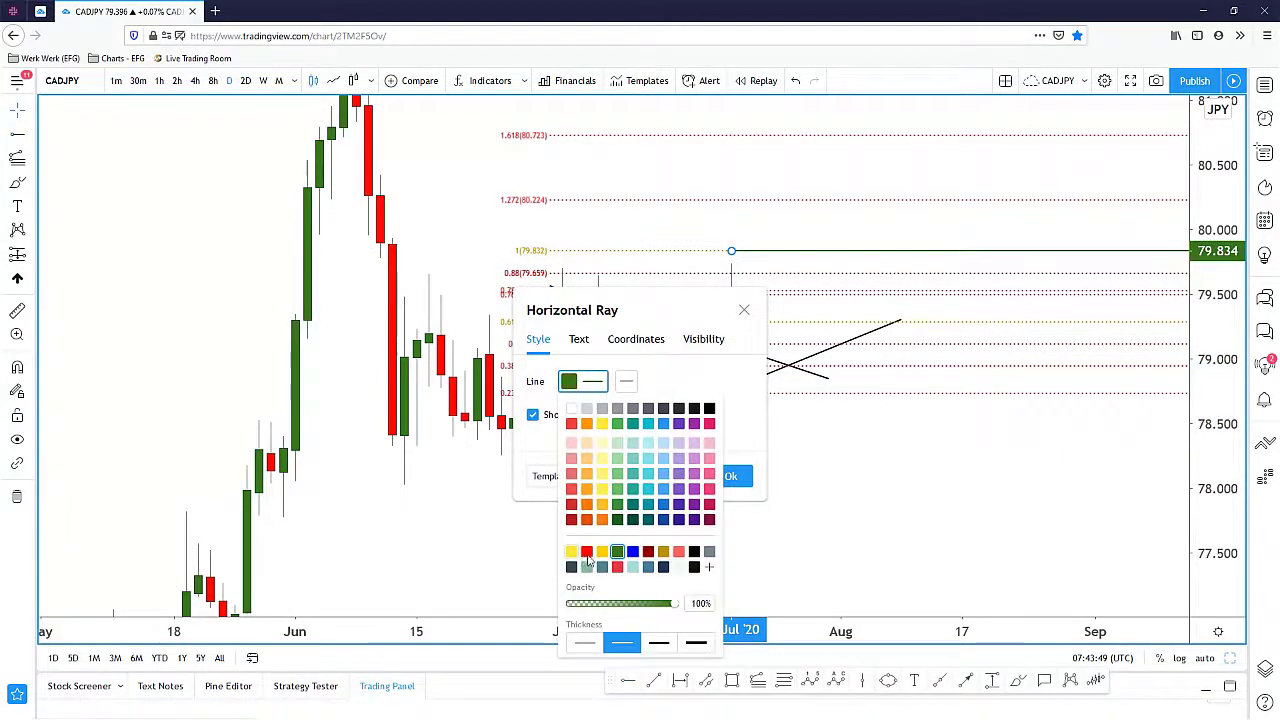
left_click(587, 553)
left_click(733, 476)
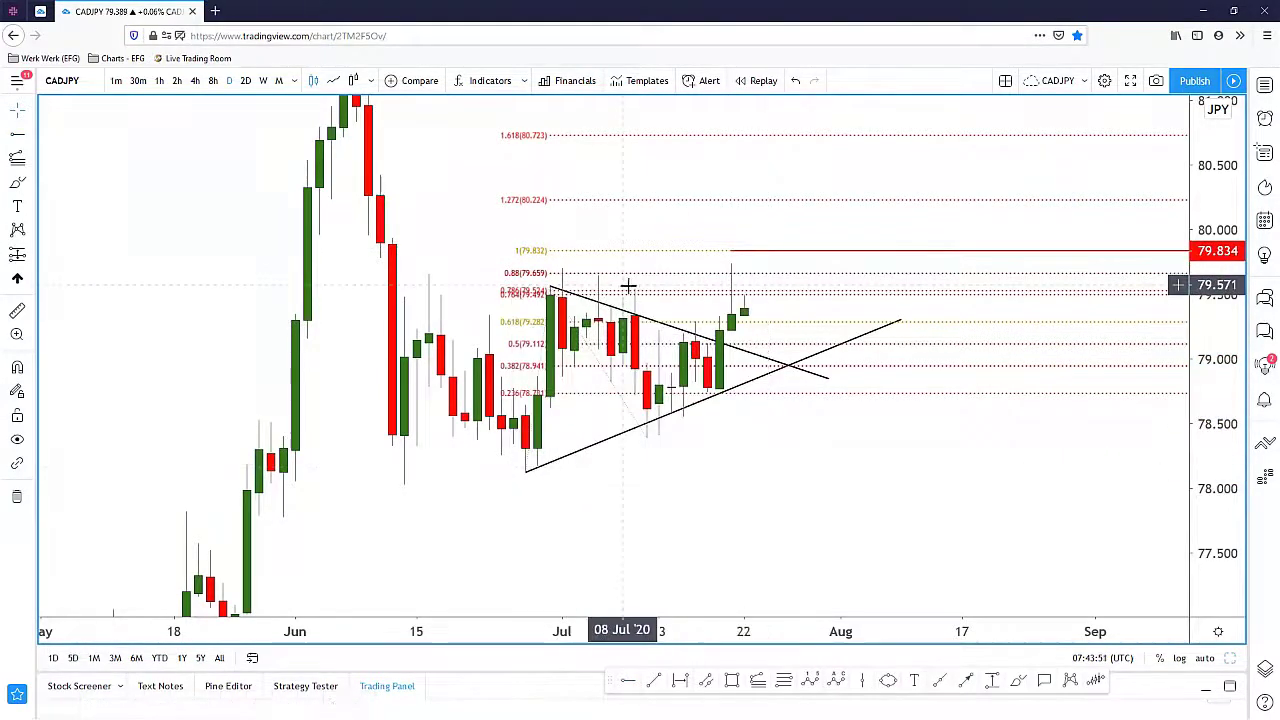
Apply the "100%" template to the Fib extension so that only its 100% level is drawn
double_click(630, 293)
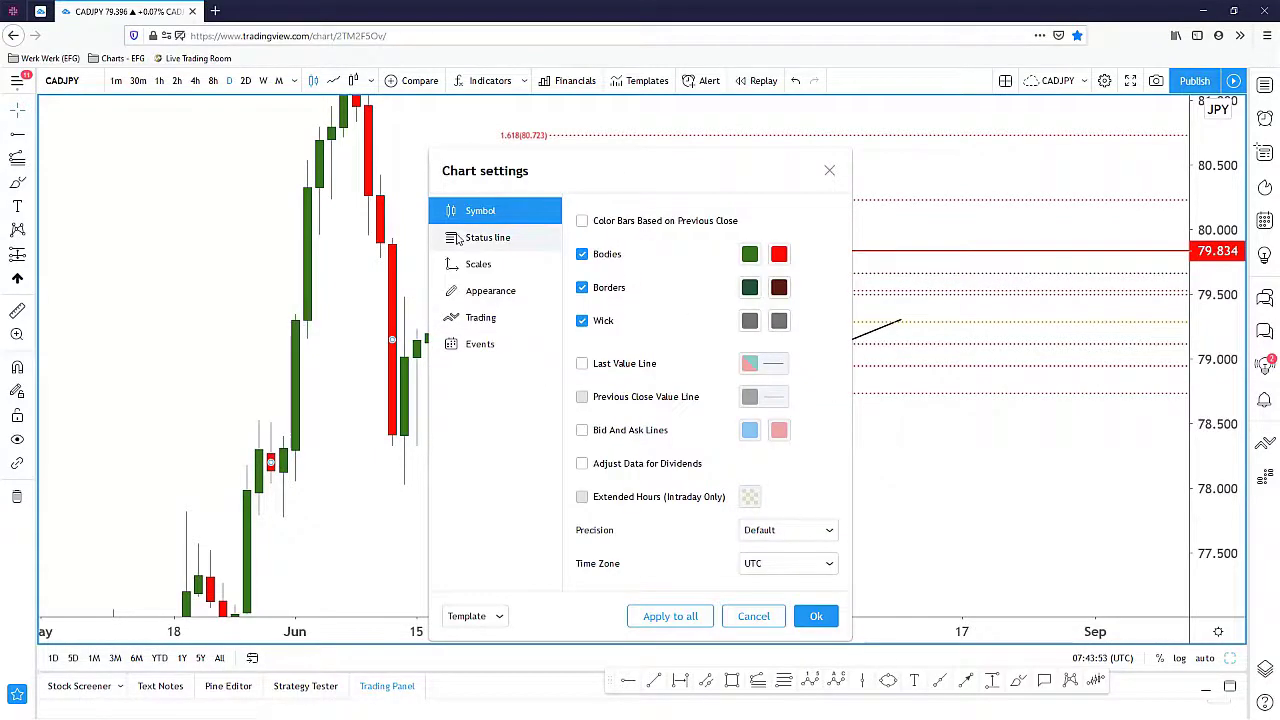
left_click(753, 617)
double_click(777, 296)
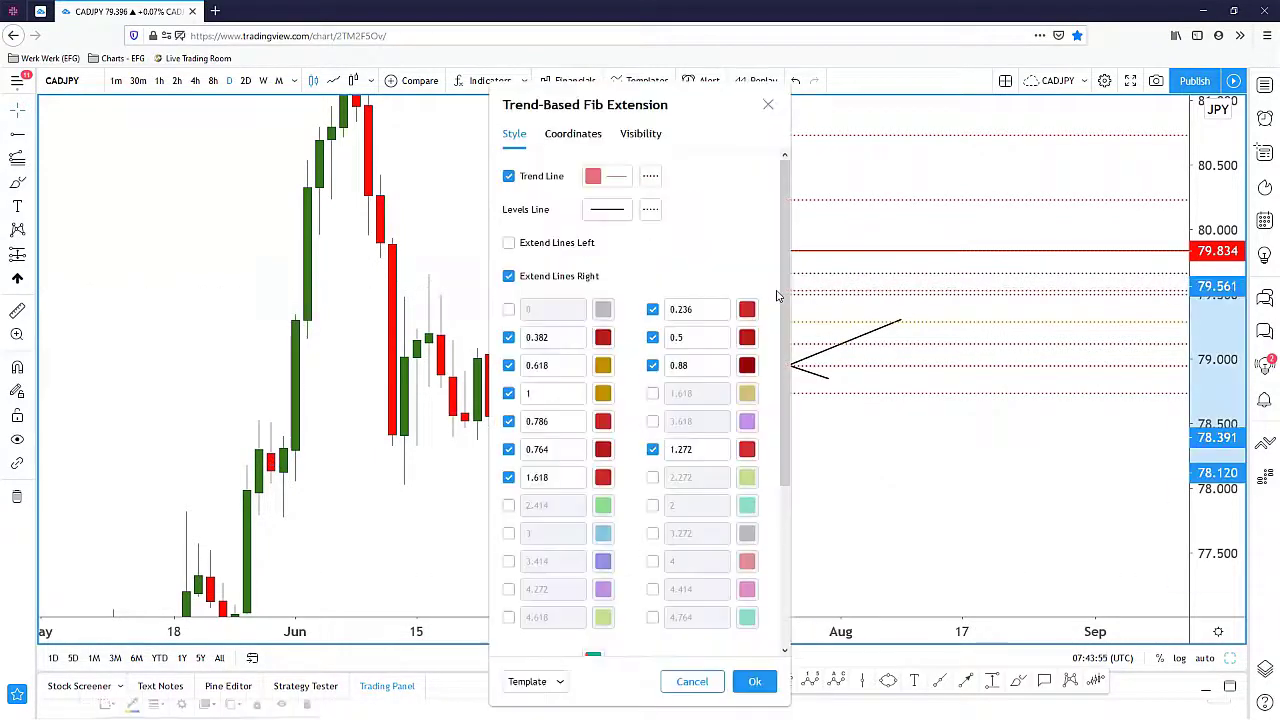
left_click(538, 682)
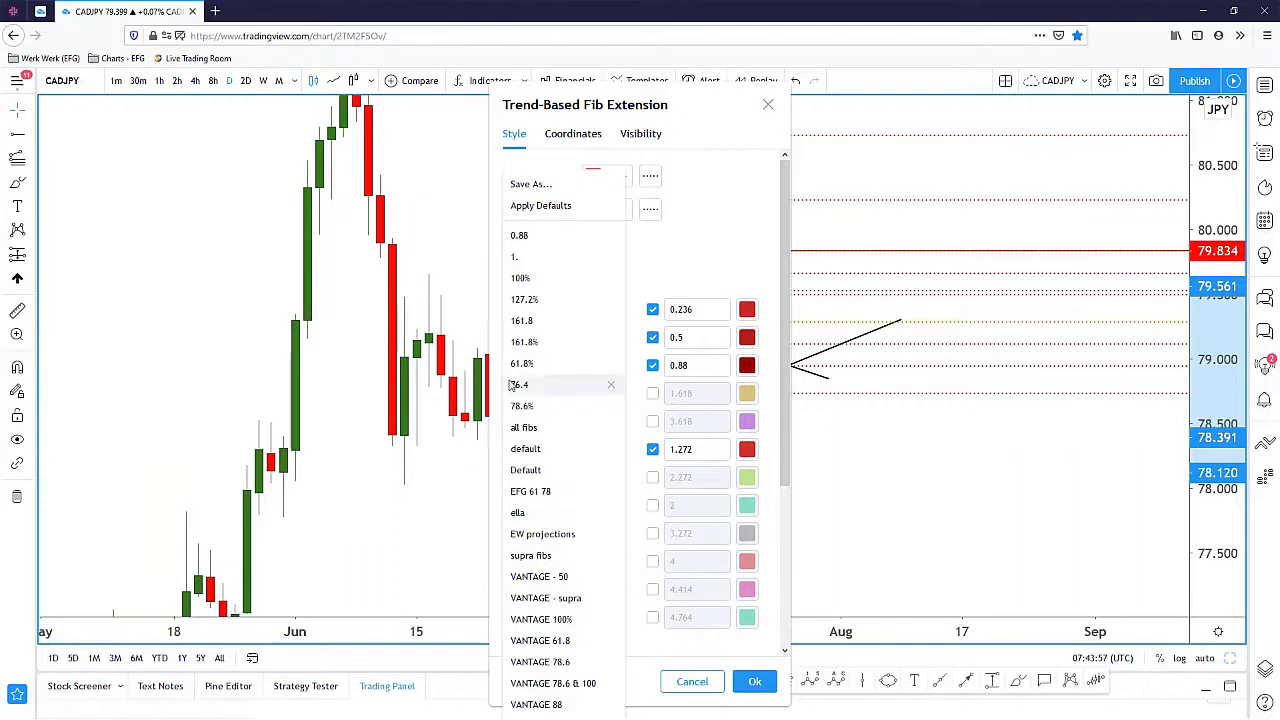
left_click(551, 280)
left_click(755, 682)
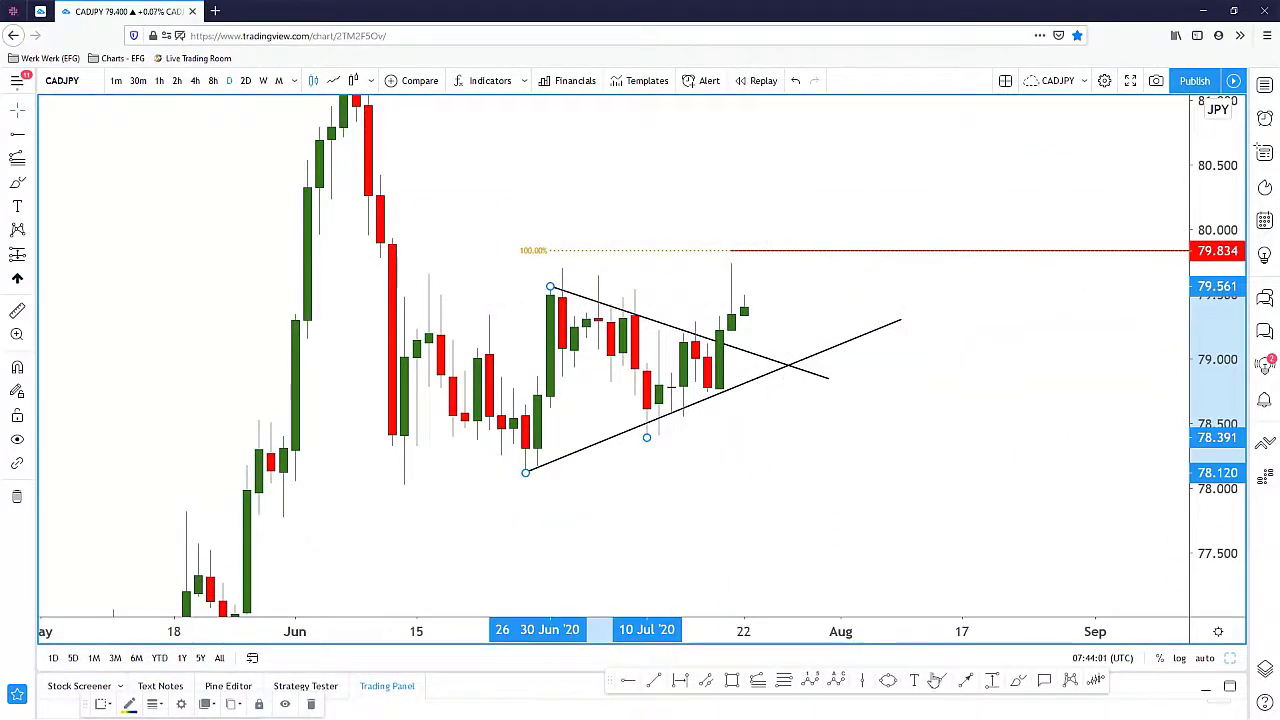
Draw an arrow from 79.360 beside the latest candle up to the red ray at 79.834 on 24 July, and color it green
left_click(966, 682)
left_click(756, 312)
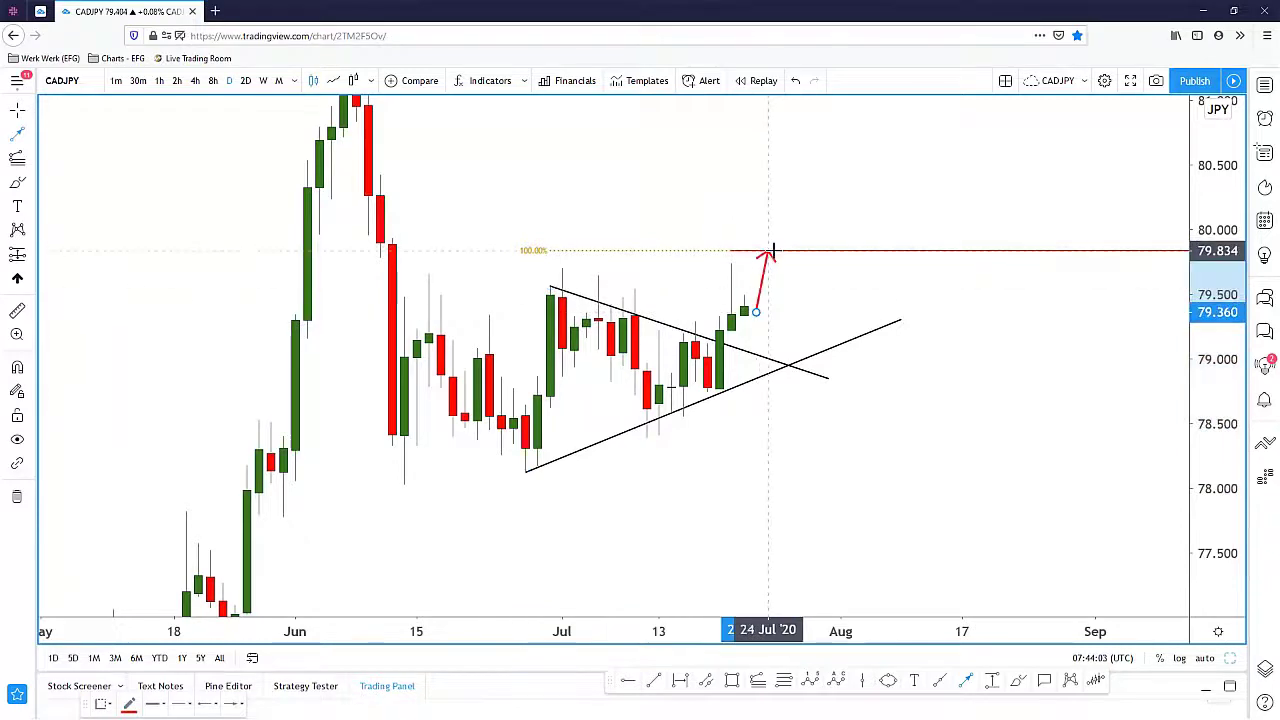
left_click(771, 250)
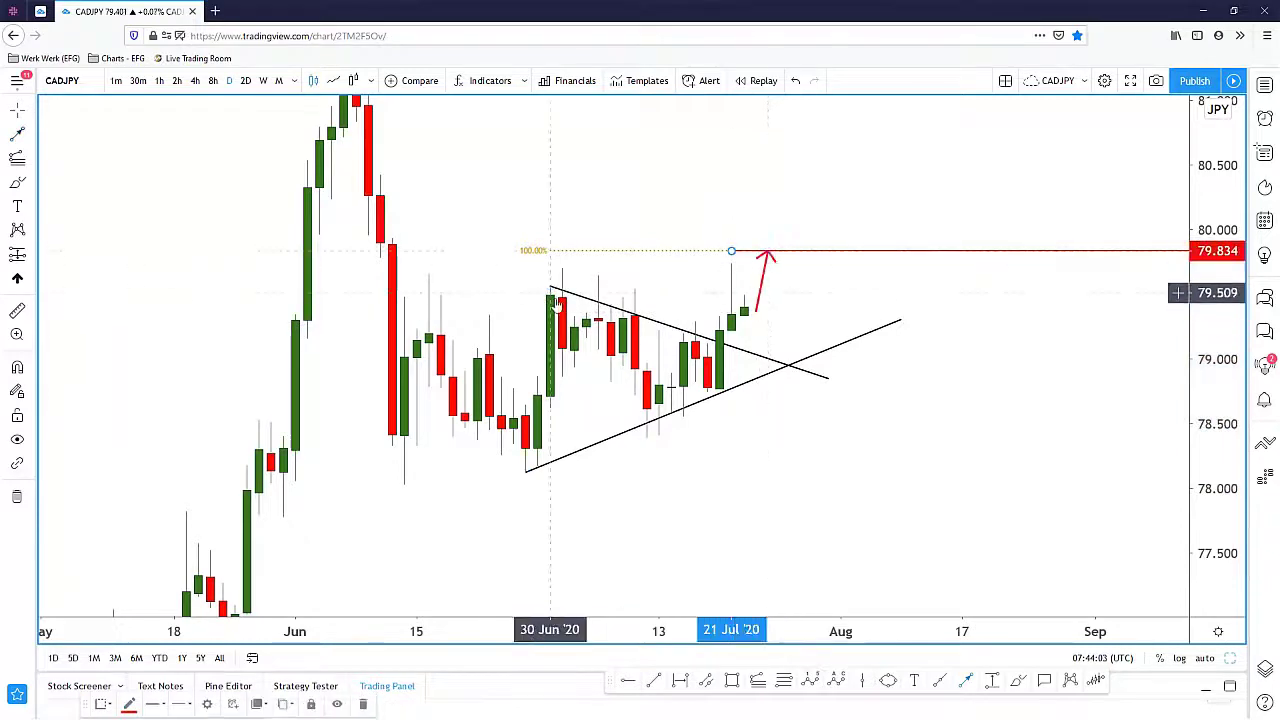
left_click(762, 283)
left_click(128, 704)
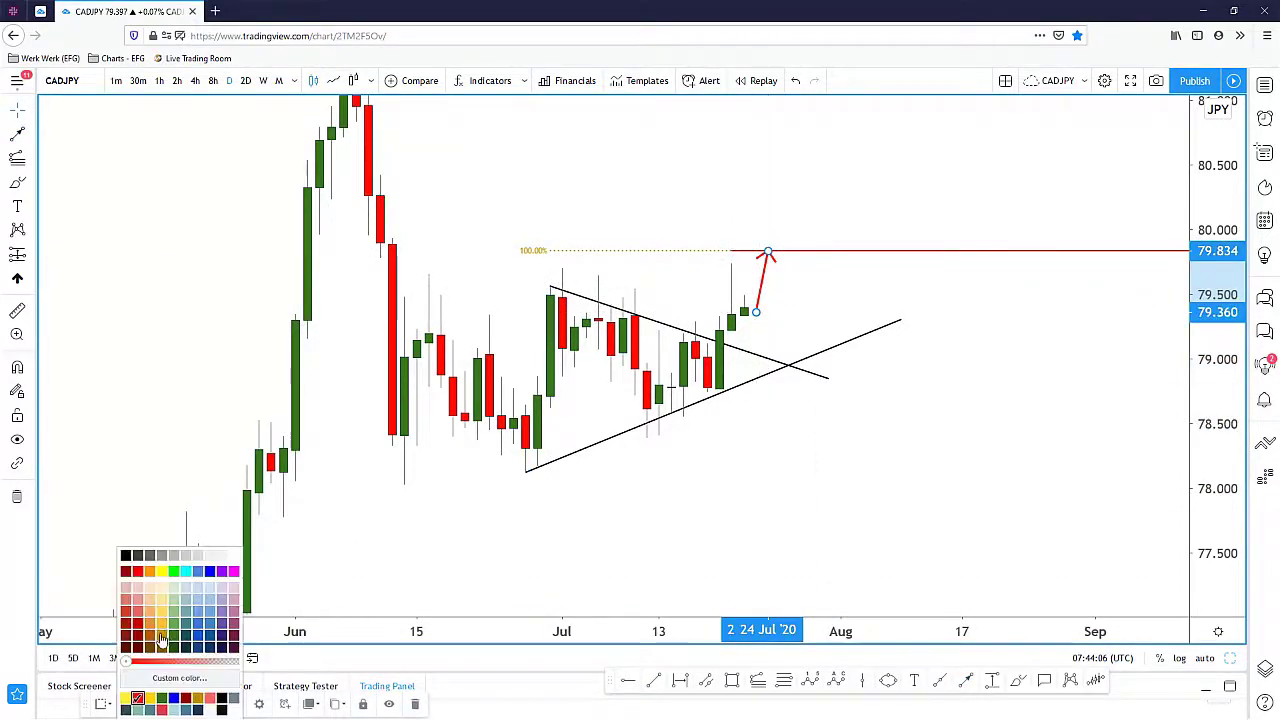
left_click(162, 698)
Switch the chart to the 4-hour timeframe and frame the triangle with an expanded price scale
left_click(195, 80)
scroll(711, 336, "down", 5)
left_click_drag(917, 516, 827, 497)
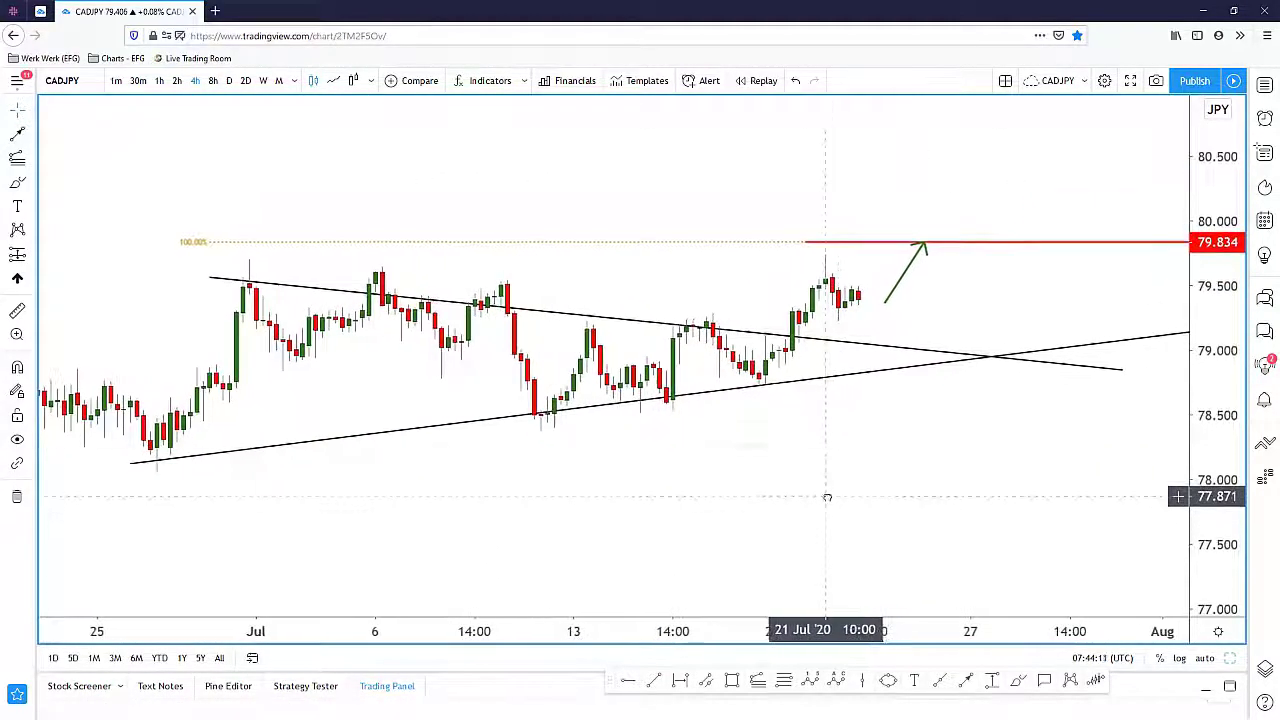
left_click_drag(1217, 455, 1217, 354)
left_click_drag(920, 506, 882, 512)
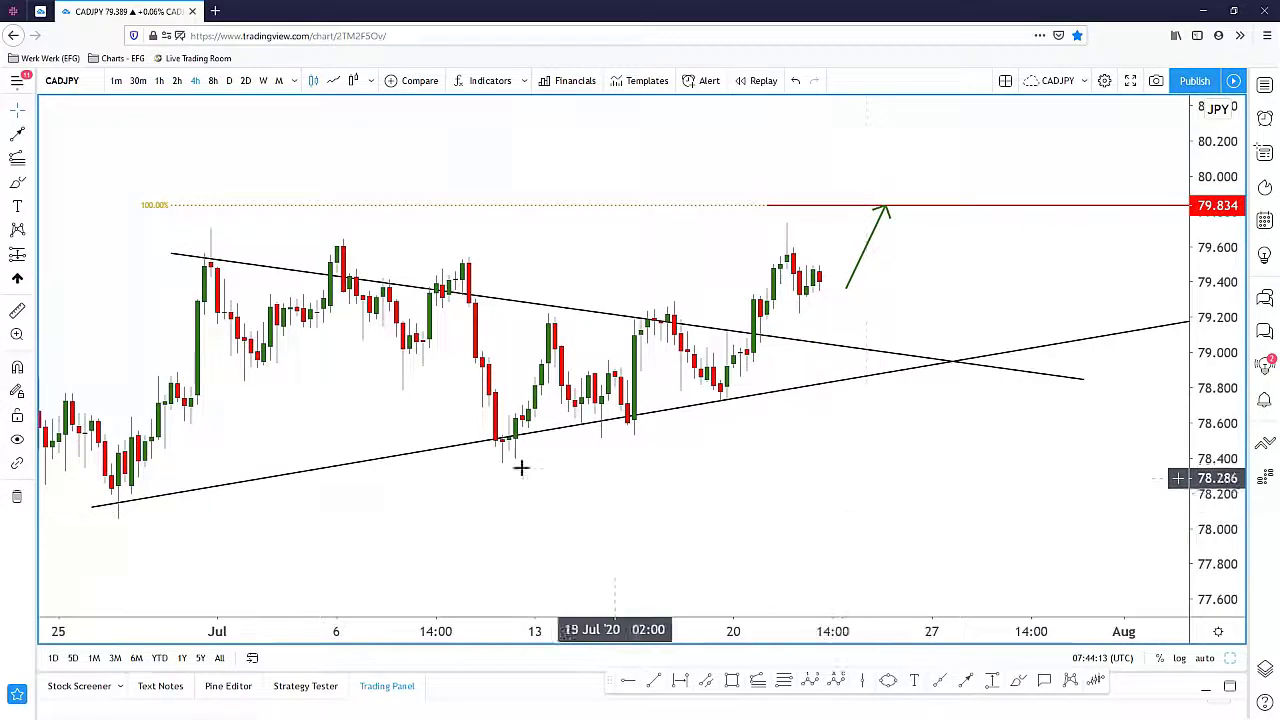
Re-anchor the rising trend line from the 26 June 14:00 low at 78.056 to 79.110 on 31 July
left_click_drag(92, 509, 119, 520)
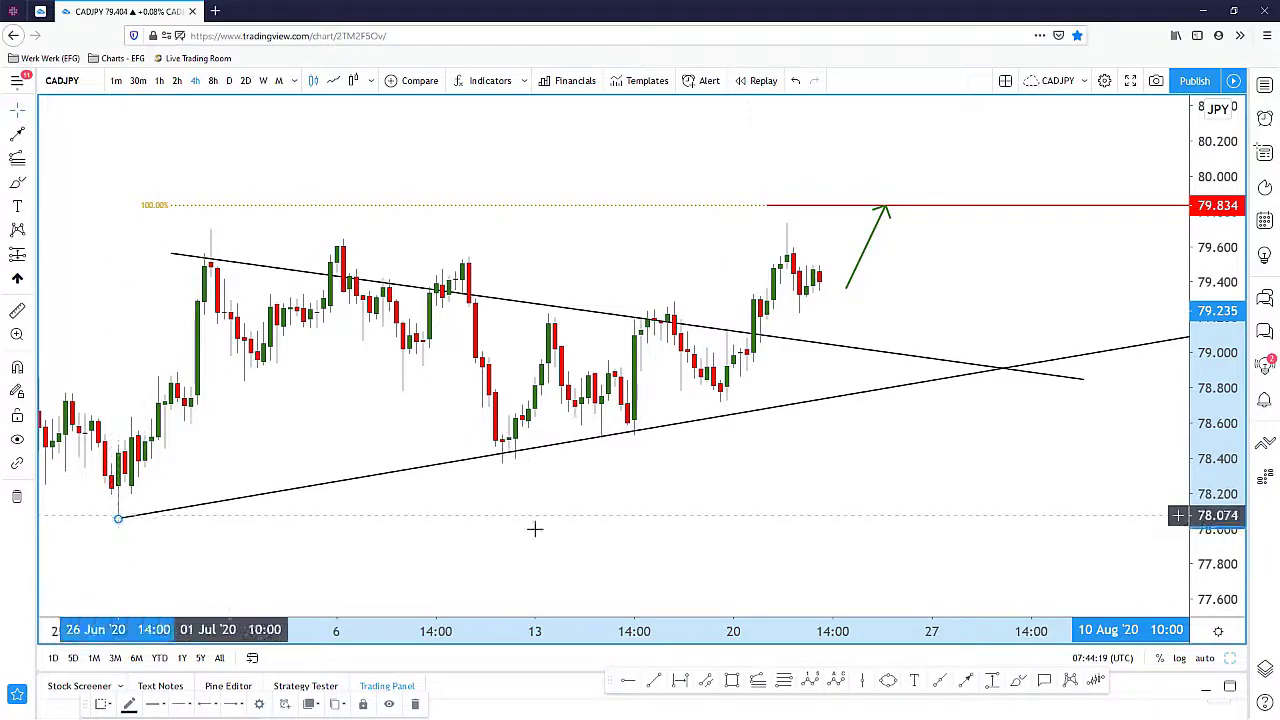
left_click_drag(795, 525, 740, 529)
left_click_drag(1094, 421, 848, 453)
left_click_drag(1094, 340, 856, 363)
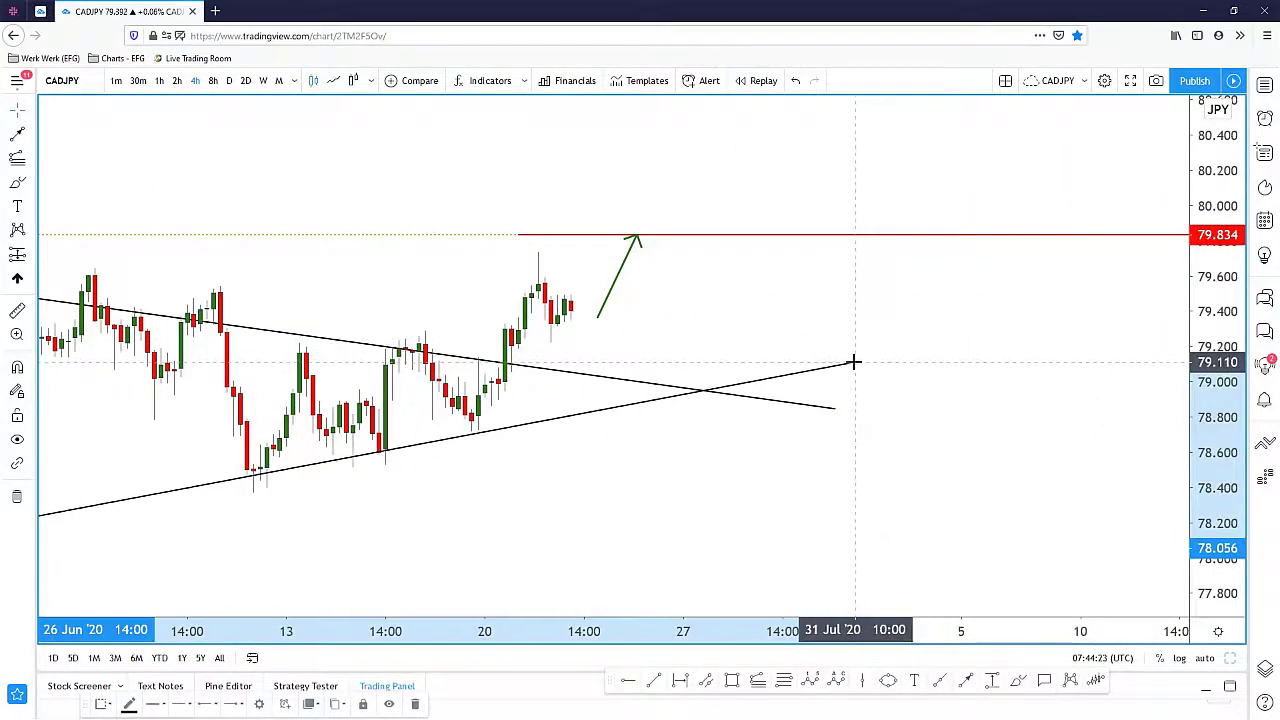
Re-anchor the falling trend line's start to the 30 June 22:00 high at 79.700, and pull its end back to about 79.12
scroll(759, 471, "down", 3)
scroll(790, 462, "up", 3)
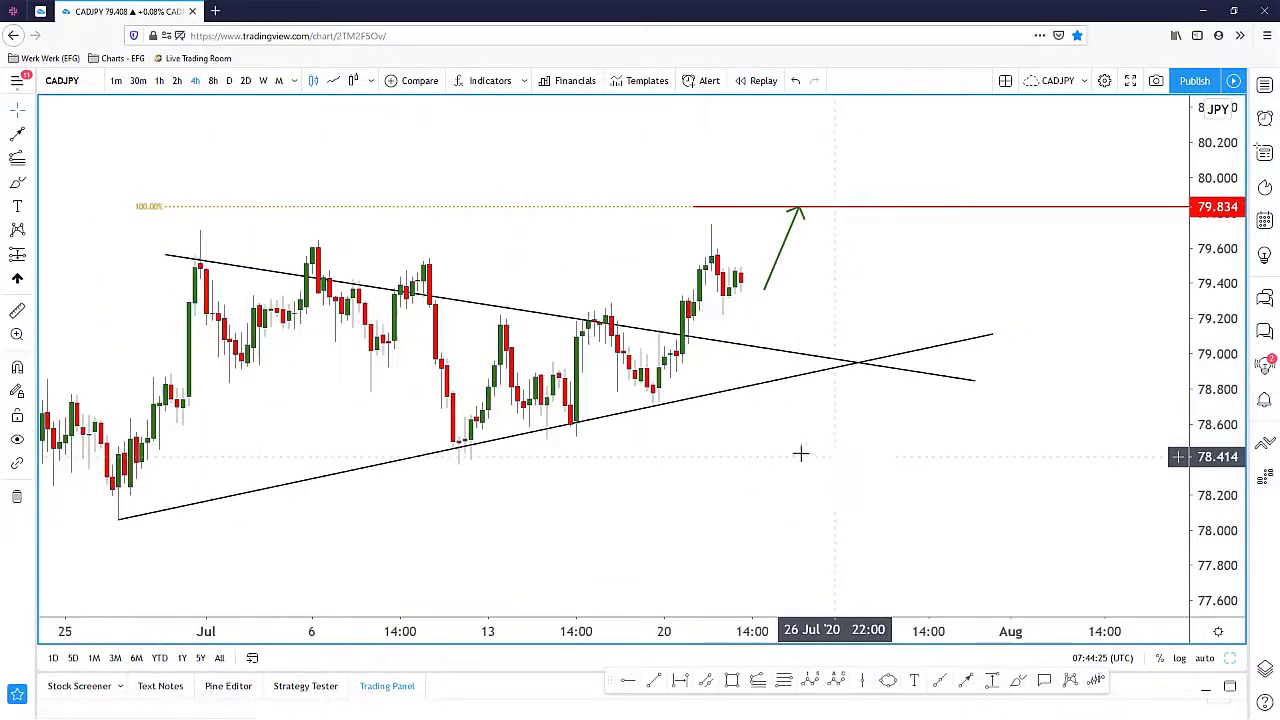
left_click_drag(710, 500, 874, 463)
left_click_drag(803, 431, 749, 486)
left_click(277, 266)
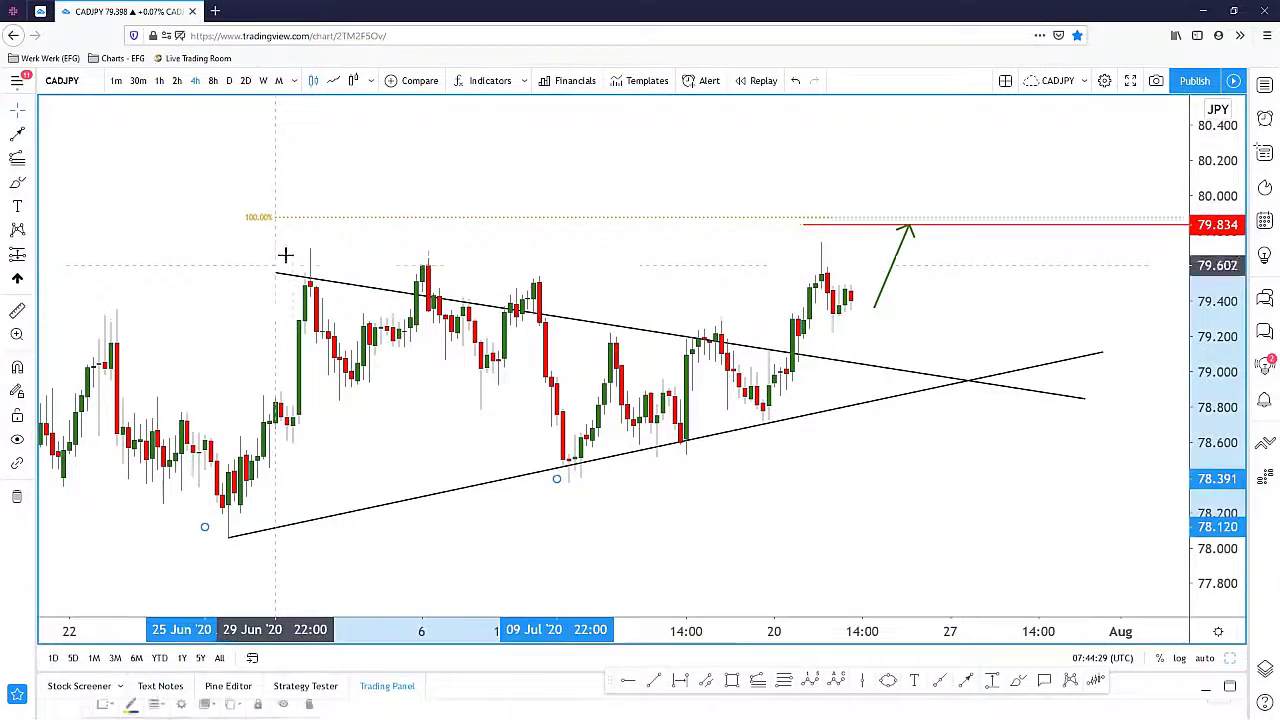
left_click_drag(287, 282, 310, 248)
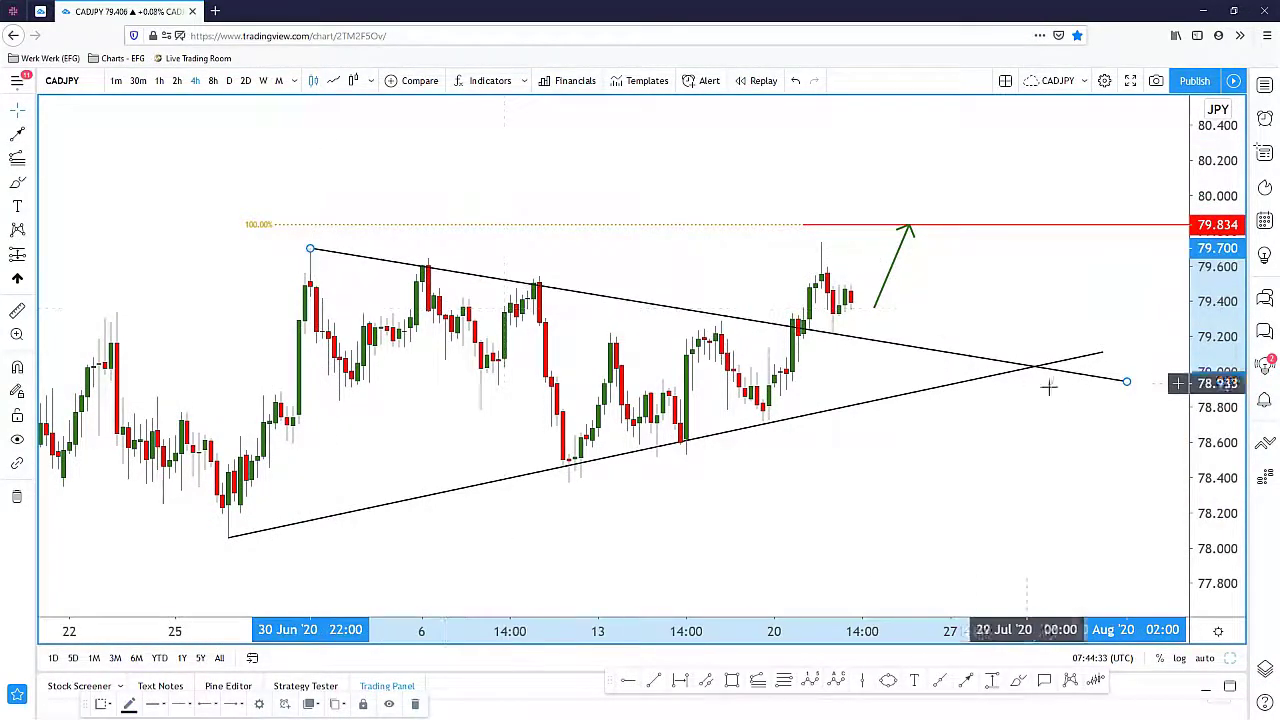
left_click_drag(1097, 443, 1061, 440)
left_click_drag(1090, 381, 972, 346)
left_click(872, 365)
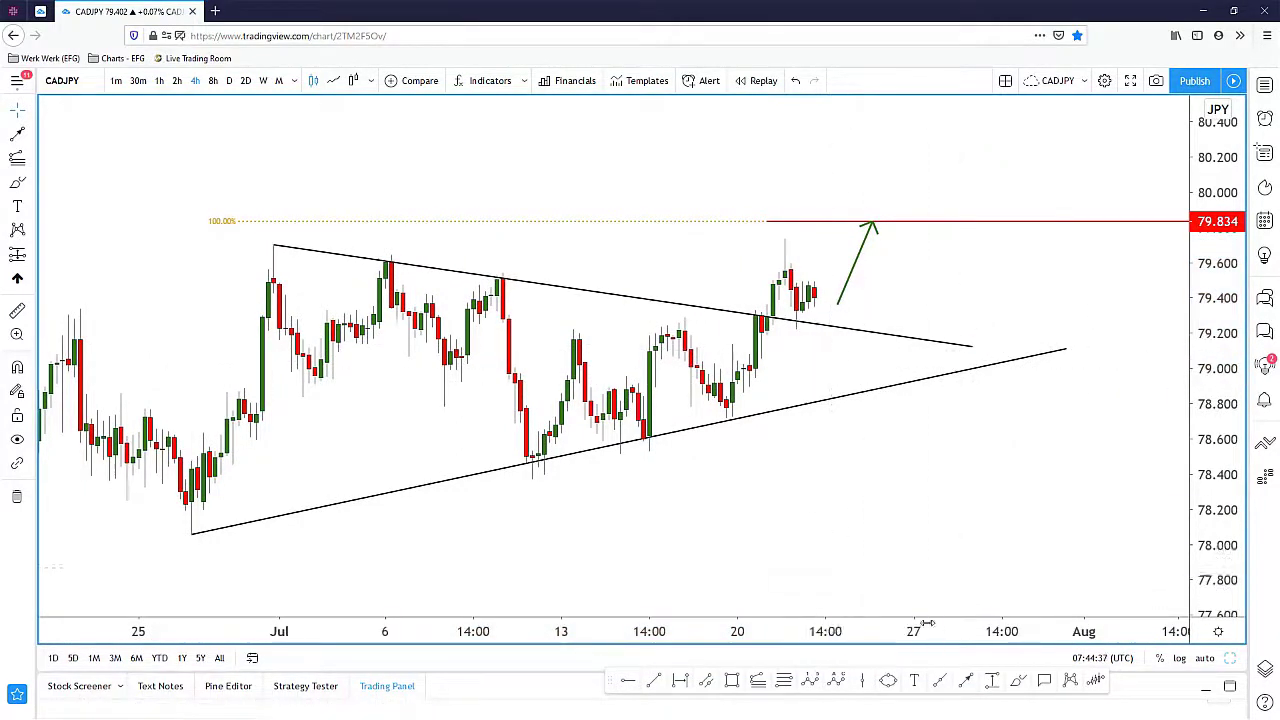
Circle the three highs along the falling trend line with the brush, mark the breakout beyond it, and undo these strokes
left_click(1018, 682)
left_click_drag(266, 230, 271, 243)
mouse_move(388, 244)
left_mouse_down()
mouse_move(372, 254)
mouse_move(394, 247)
left_mouse_up()
mouse_move(515, 261)
left_mouse_down()
mouse_move(503, 277)
mouse_move(500, 265)
left_mouse_up()
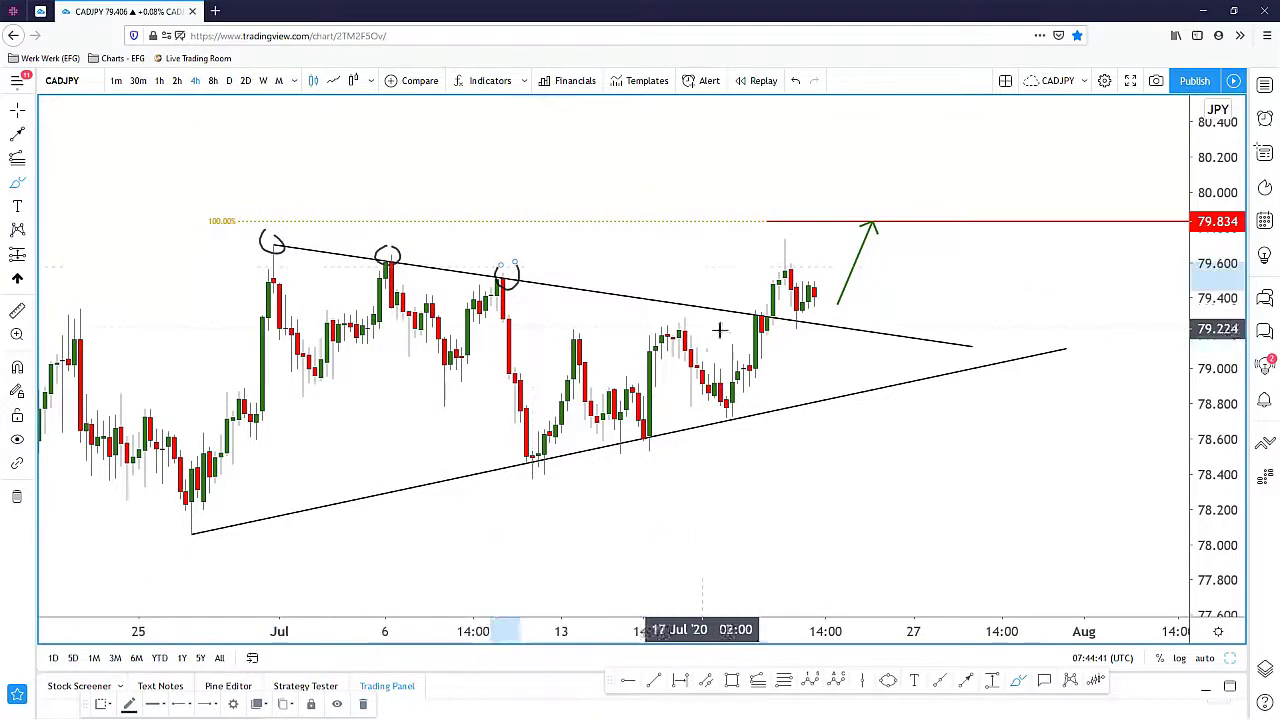
mouse_move(766, 306)
left_mouse_down()
mouse_move(755, 322)
mouse_move(767, 318)
mouse_move(766, 358)
mouse_move(790, 262)
mouse_move(800, 312)
mouse_move(770, 340)
mouse_move(868, 322)
left_mouse_up()
key("ctrl+z")
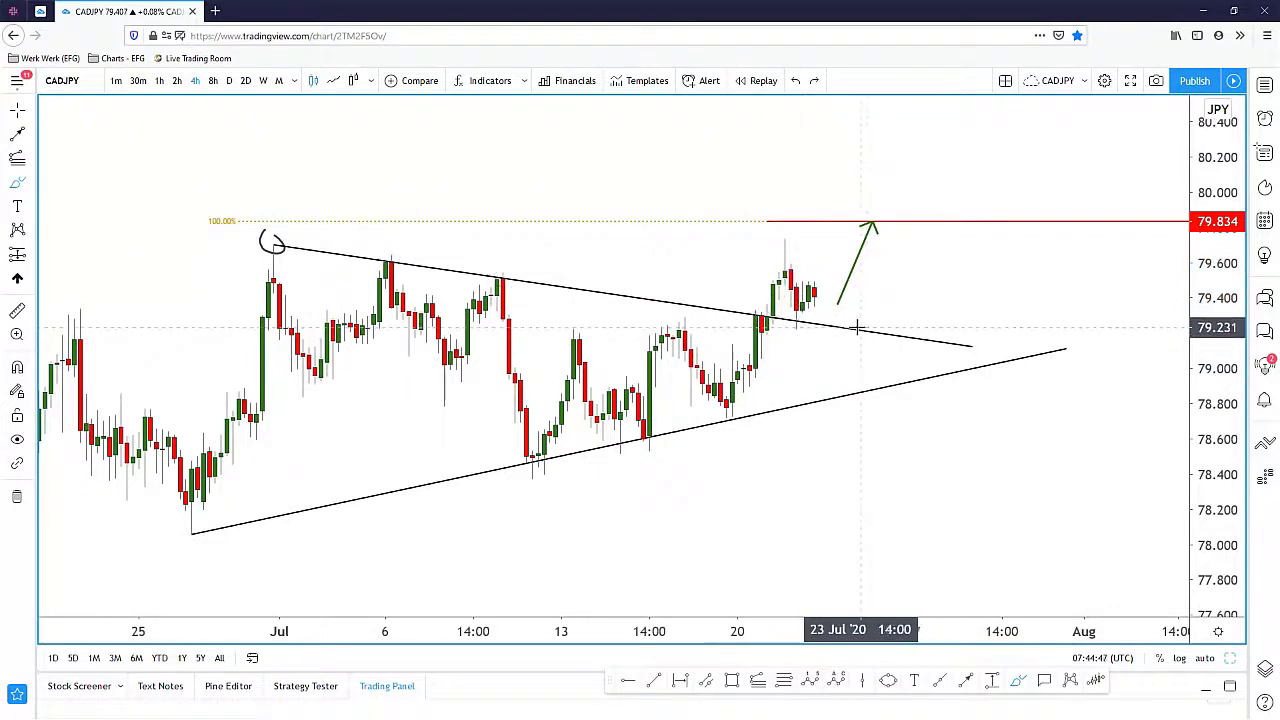
key("ctrl+z")
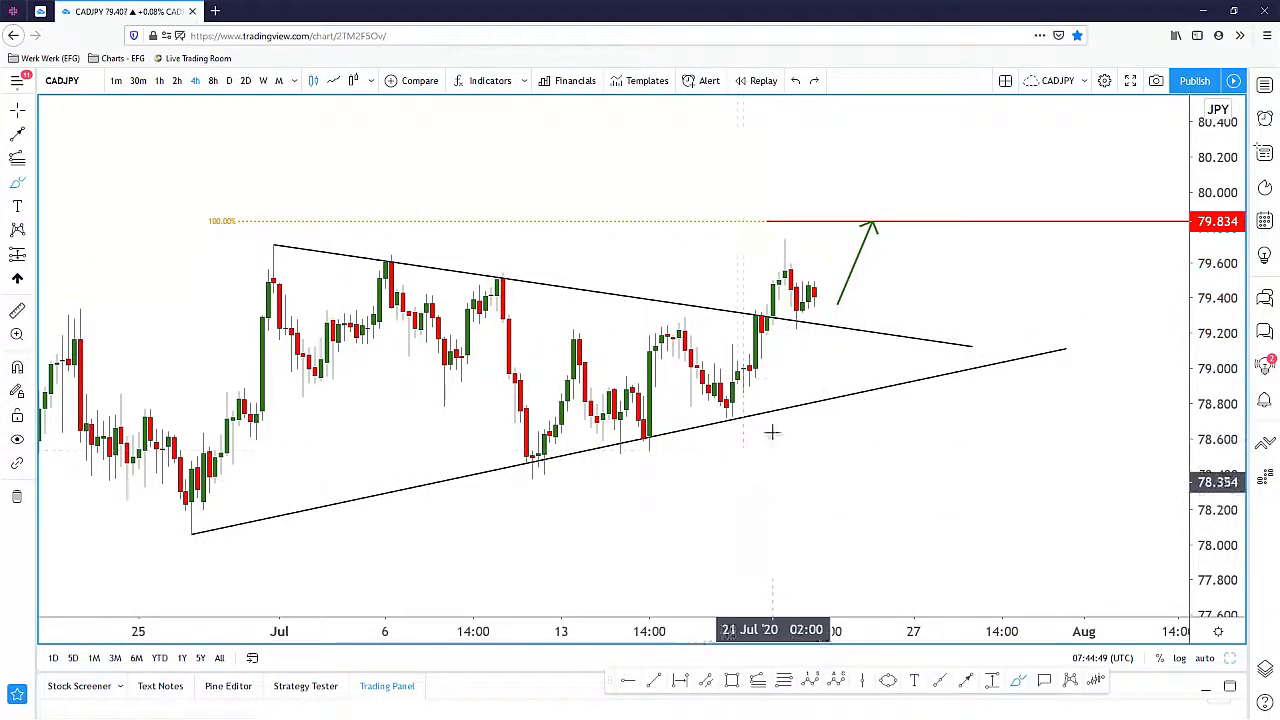
Sketch the rally from the 17 July low with the brush and circle that low on the rising trend line, undoing both marks
mouse_move(733, 410)
left_mouse_down()
mouse_move(789, 274)
mouse_move(803, 330)
mouse_move(858, 242)
left_mouse_up()
key("ctrl+z")
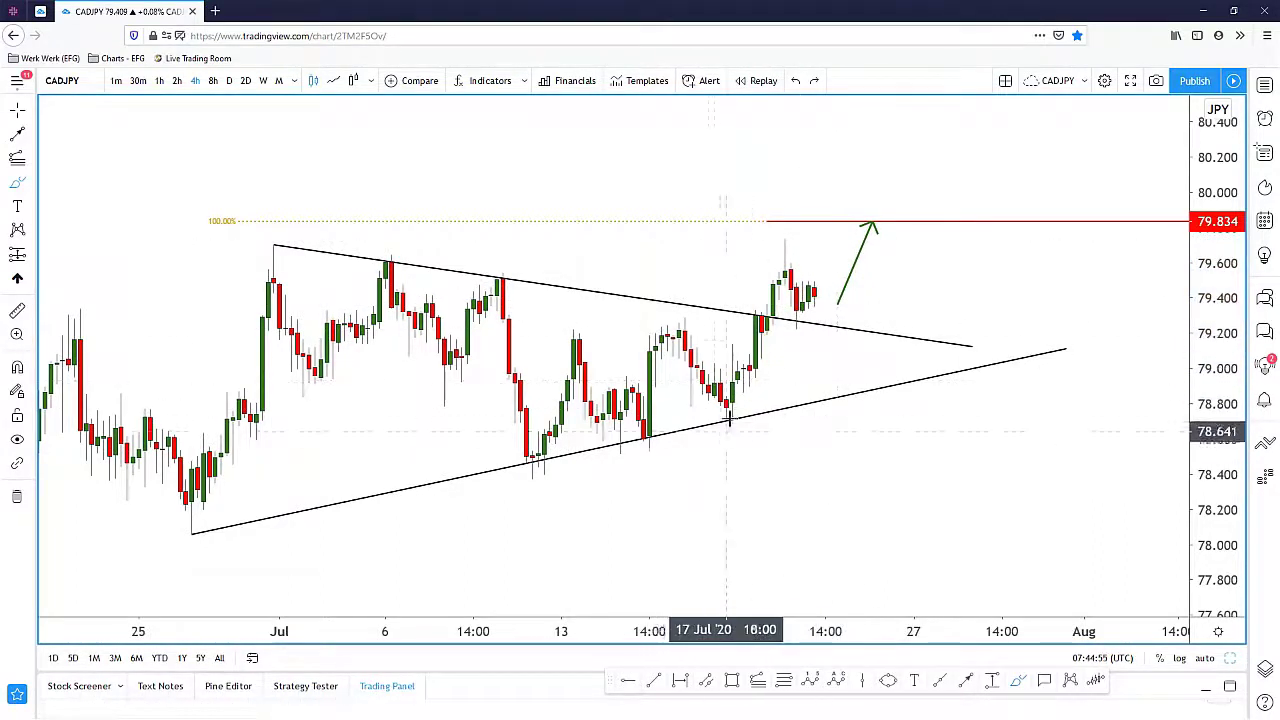
left_click_drag(730, 405, 740, 410)
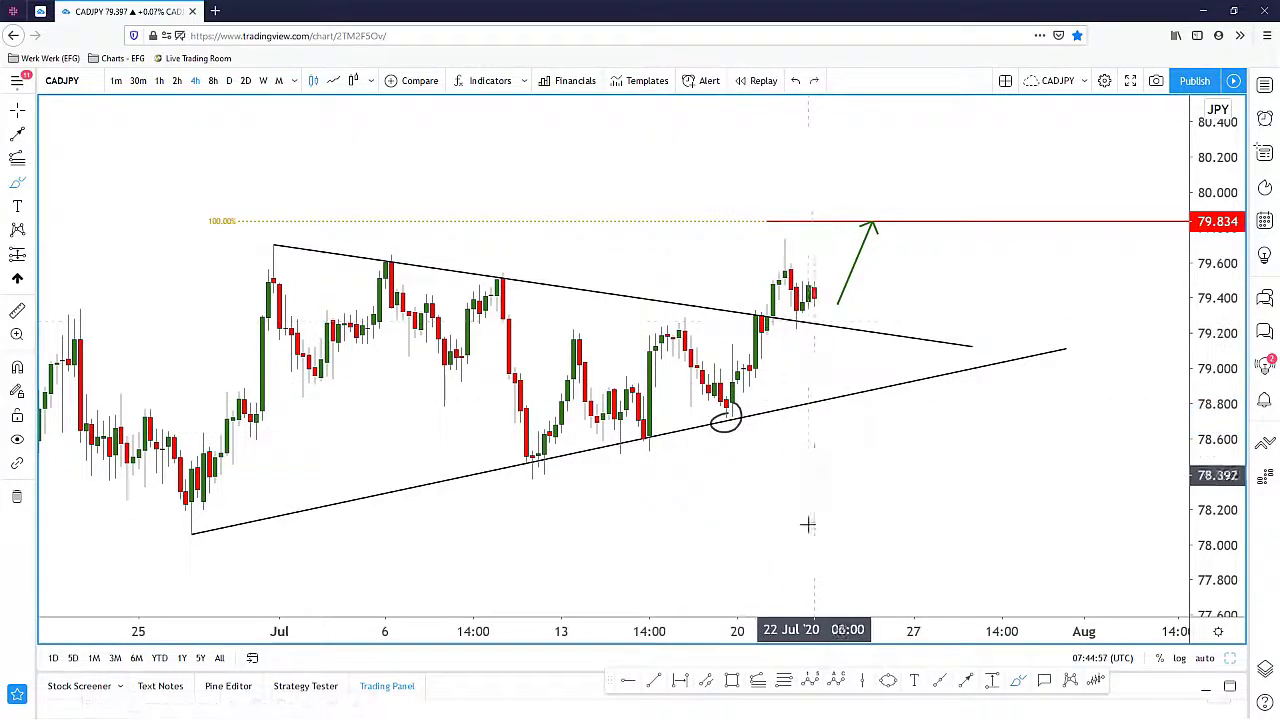
key("ctrl+z")
Draw a Fib retracement from the 17 July 18:00 low at 78.722 to the 79.735 high, and load a template with all levels
left_click(726, 418)
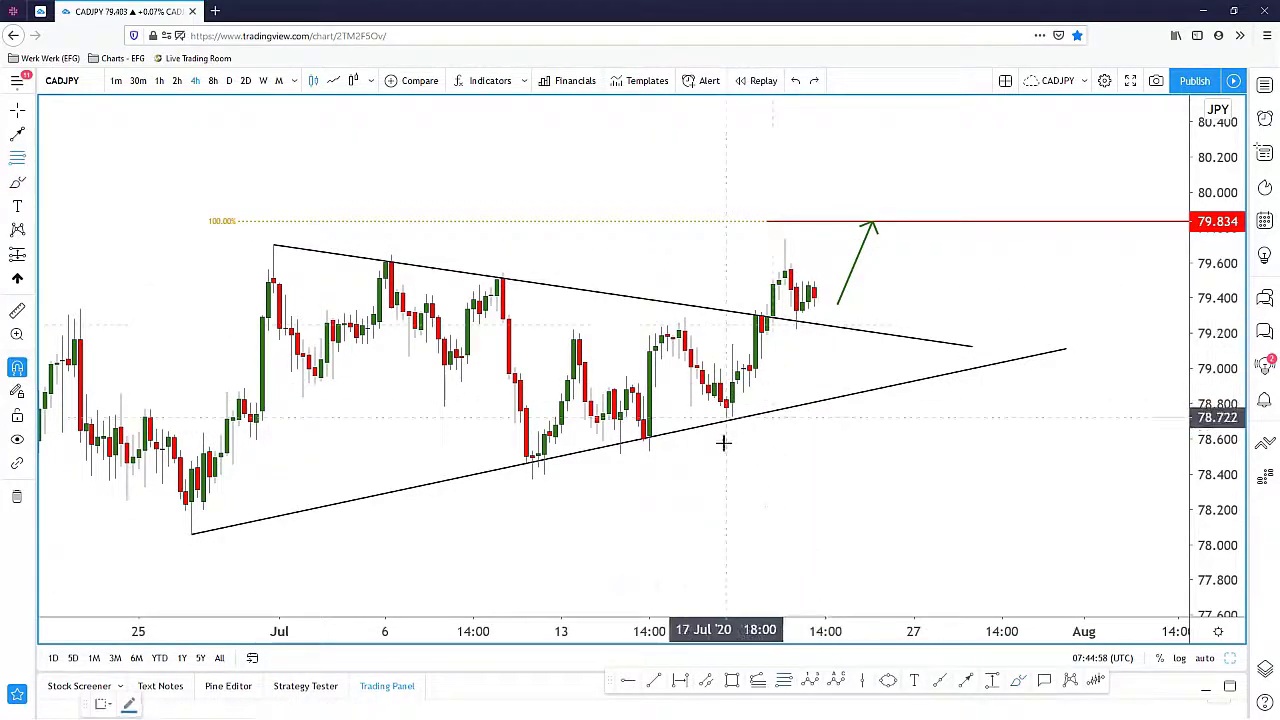
left_click(786, 233)
double_click(722, 330)
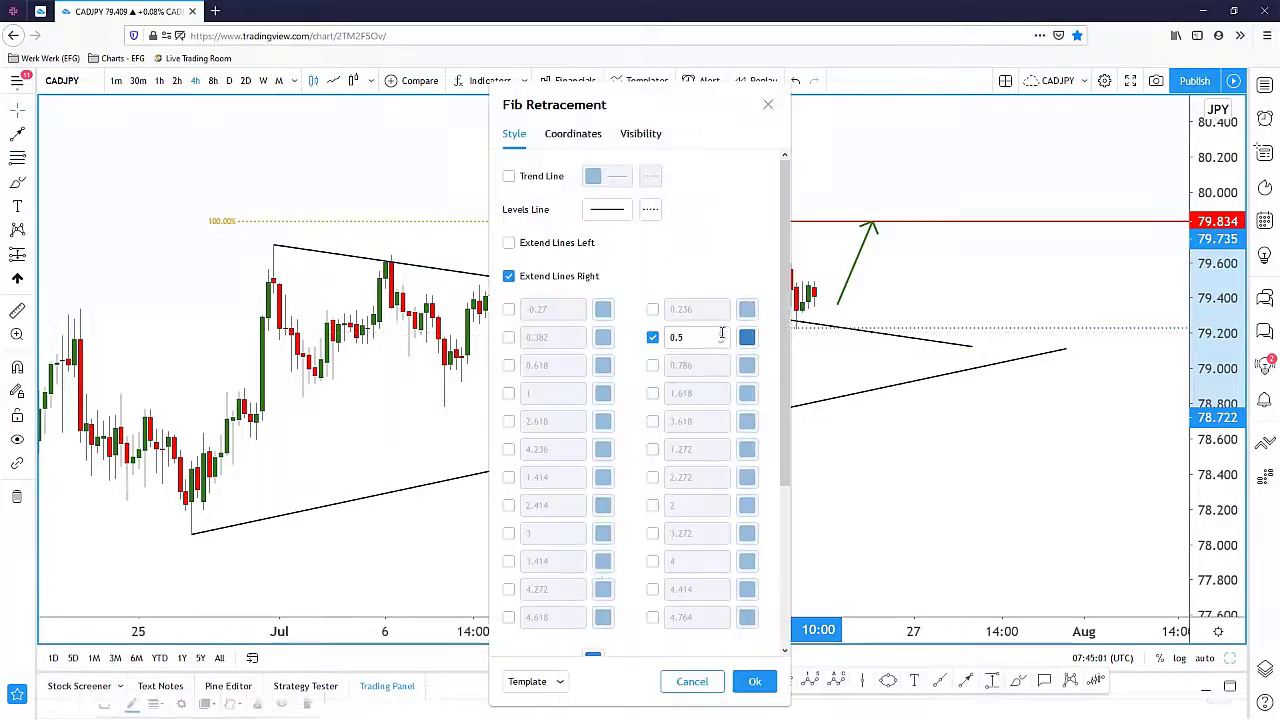
left_click(557, 681)
scroll(560, 605, "down", 1)
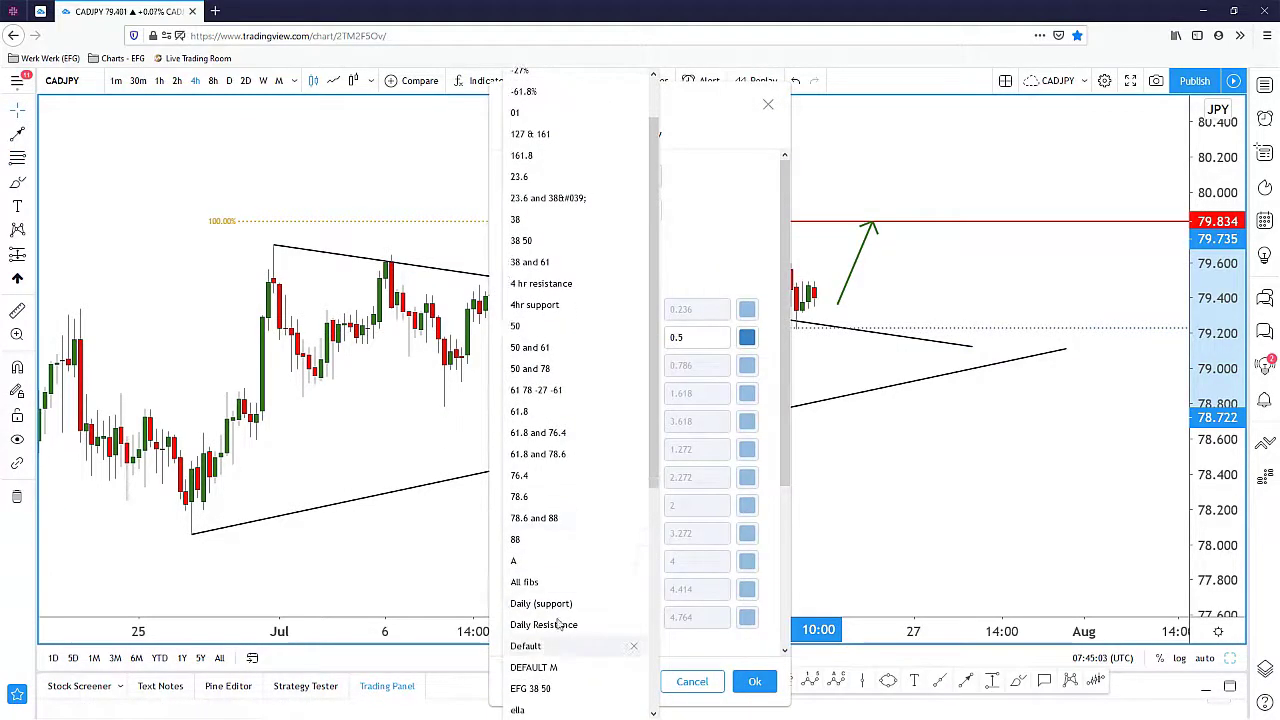
scroll(557, 614, "down", 3)
left_click(560, 517)
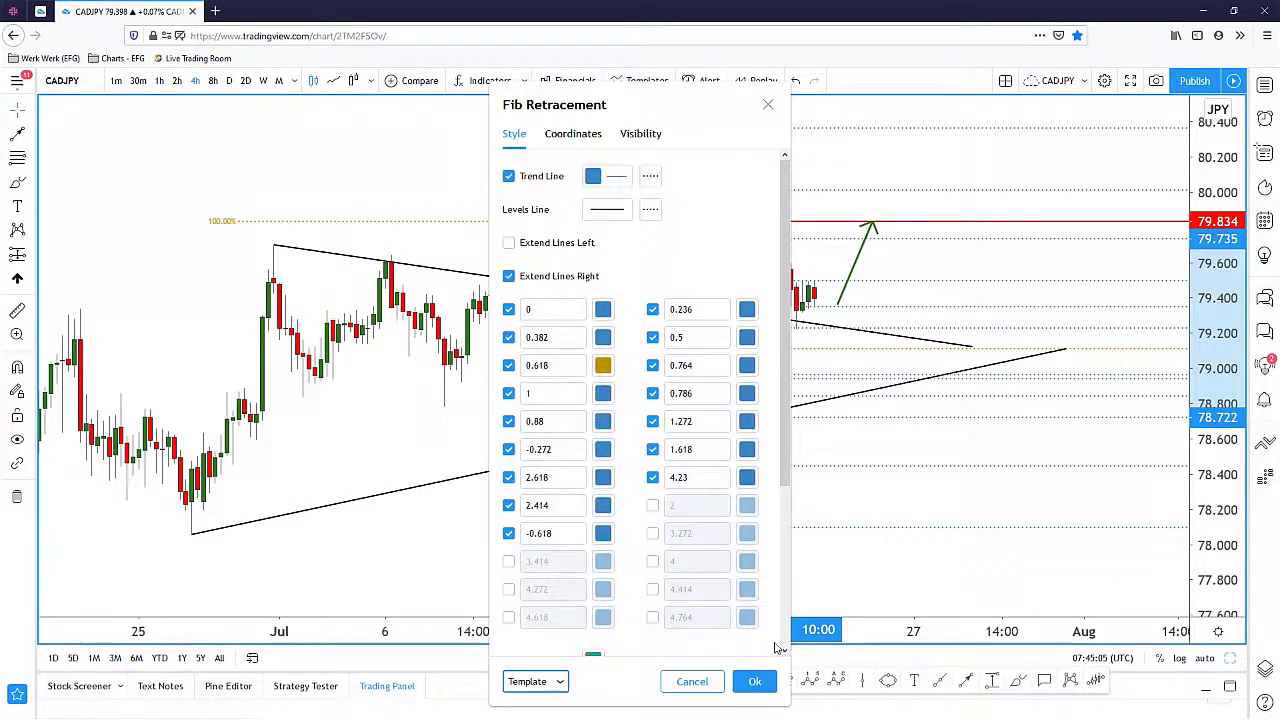
left_click(762, 678)
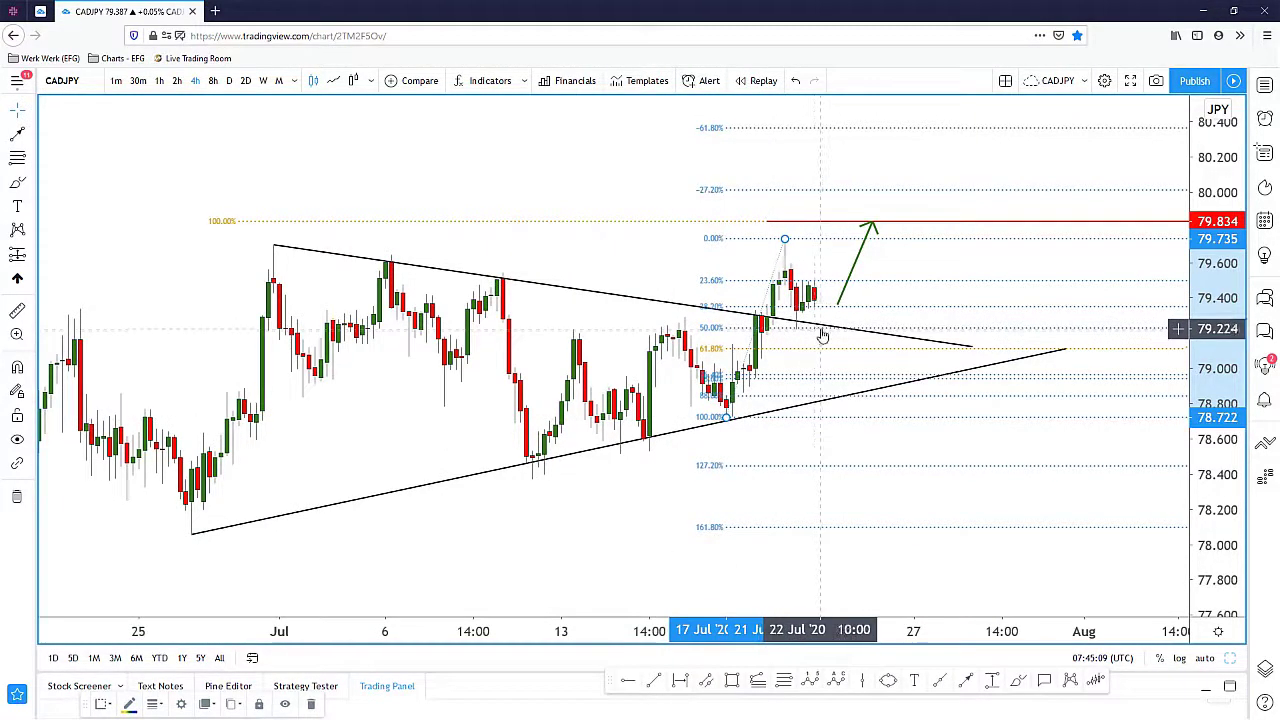
Place a horizontal ray at 79.224 from the 21 July 18:00 low and apply the zSupport template to it
left_click(629, 683)
key("alt+h")
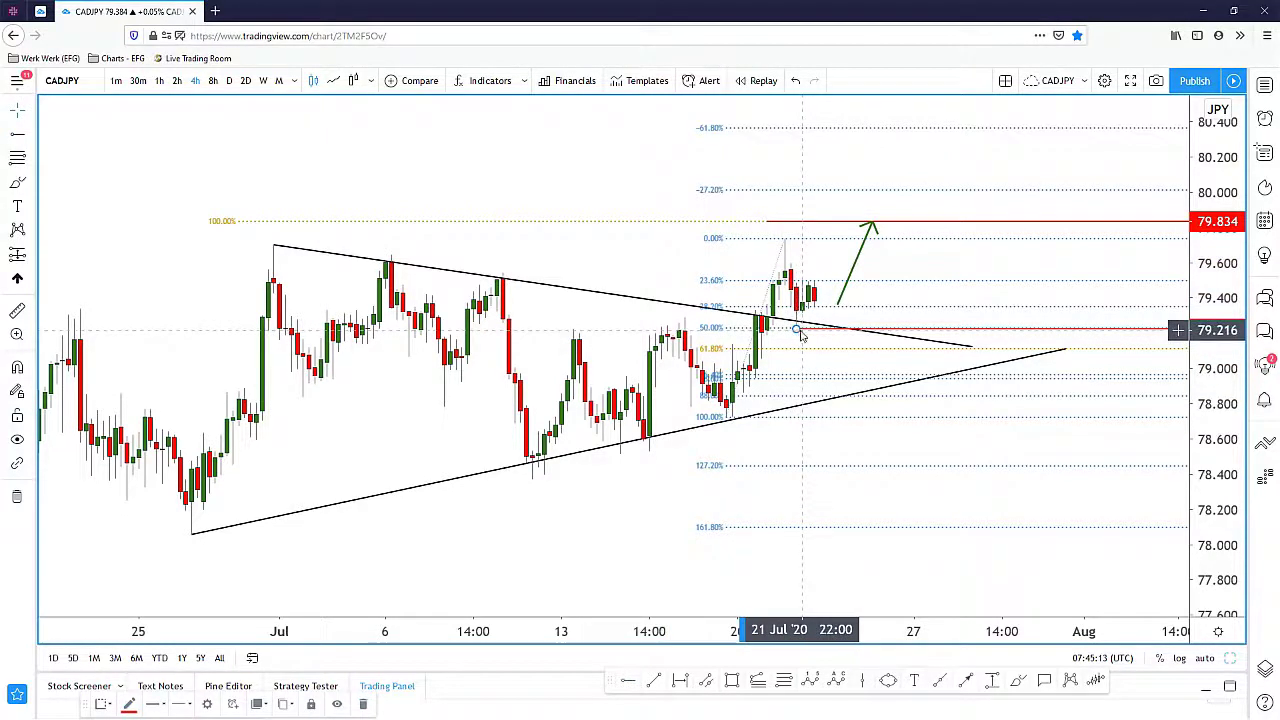
double_click(801, 335)
left_click(551, 475)
scroll(577, 600, "down", 5)
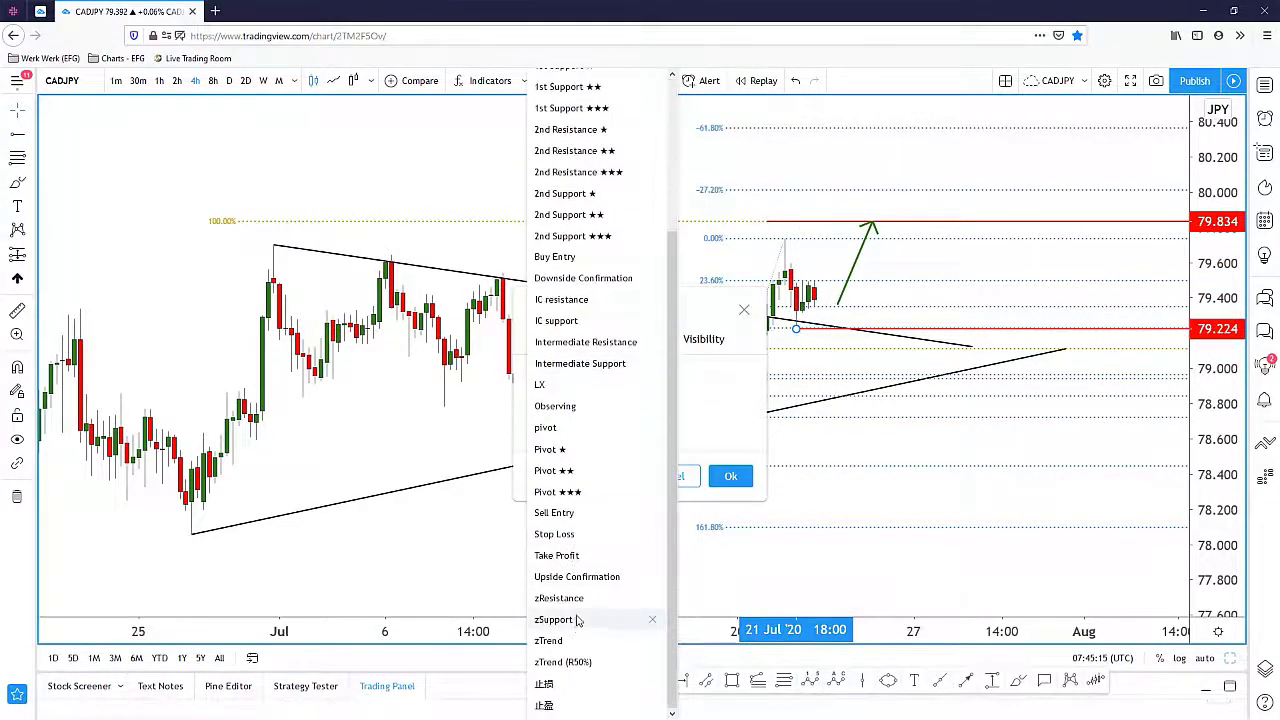
left_click(577, 620)
left_click(730, 477)
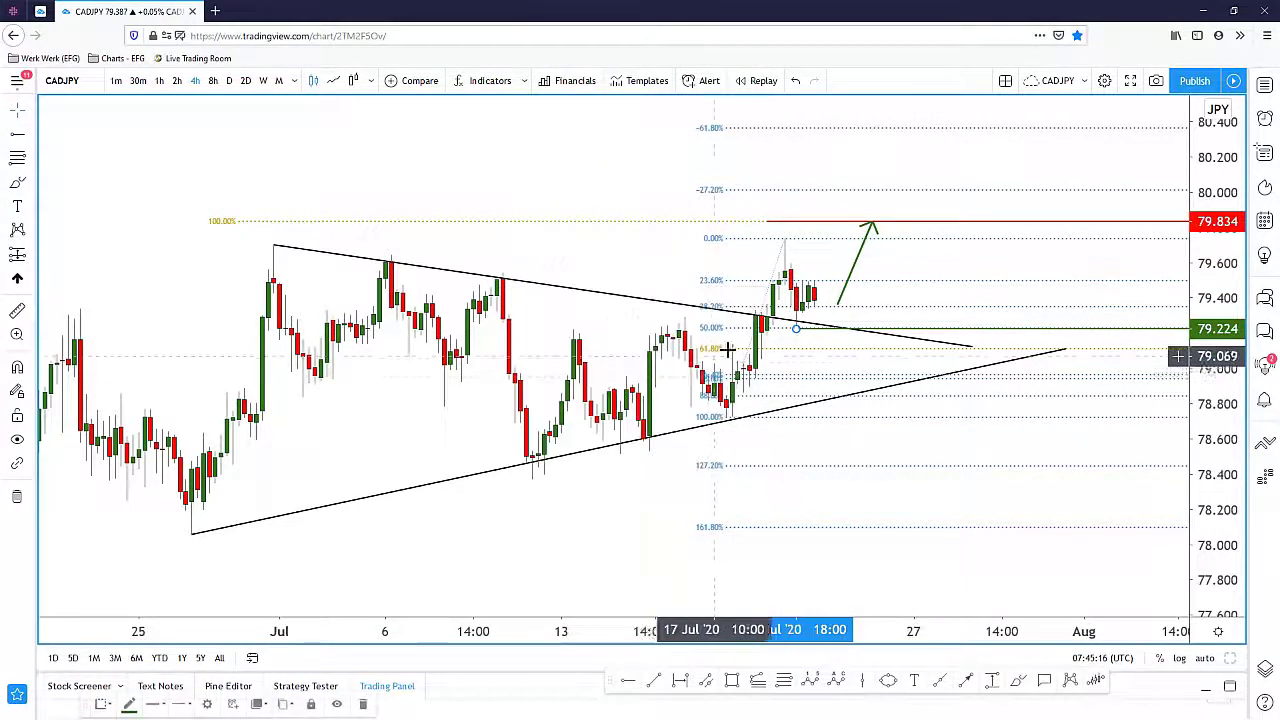
Apply the "50 and 61" template to the Fib retracement so only its 50% and 61.8% levels are drawn
double_click(781, 356)
left_click(530, 681)
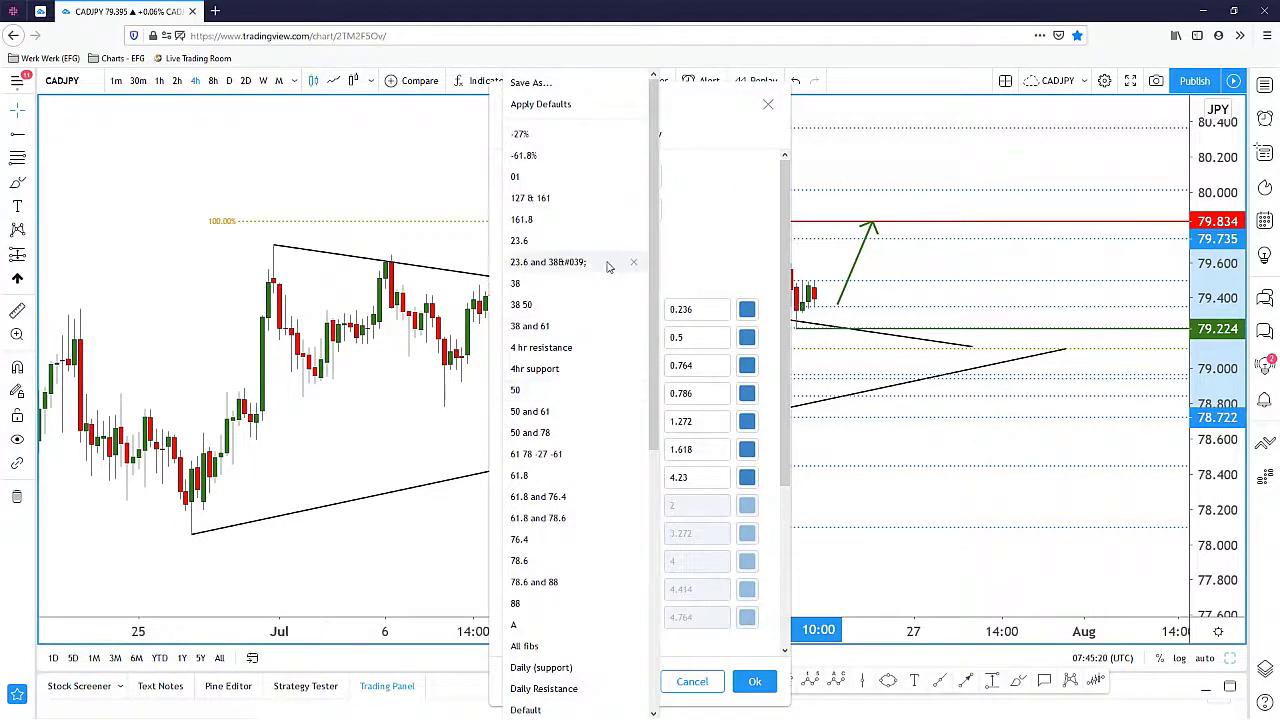
left_click(560, 411)
left_click(755, 681)
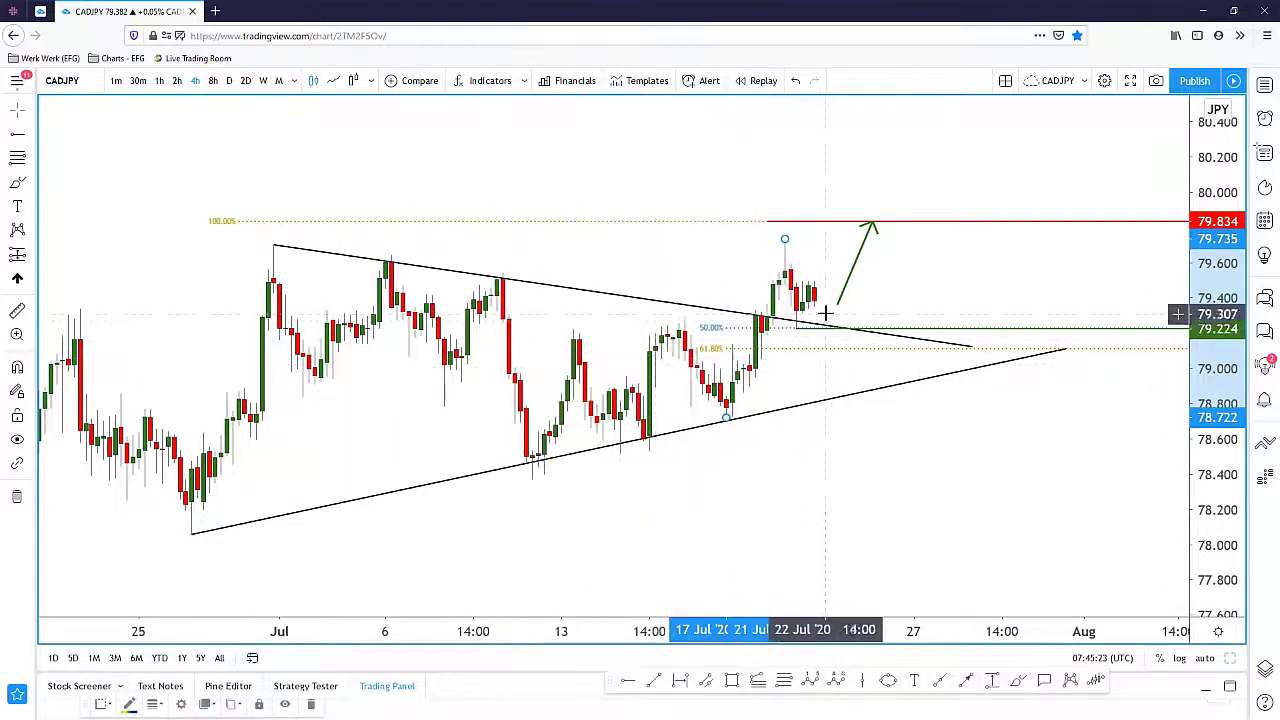
left_click(955, 426)
left_click_drag(1063, 451, 1085, 449)
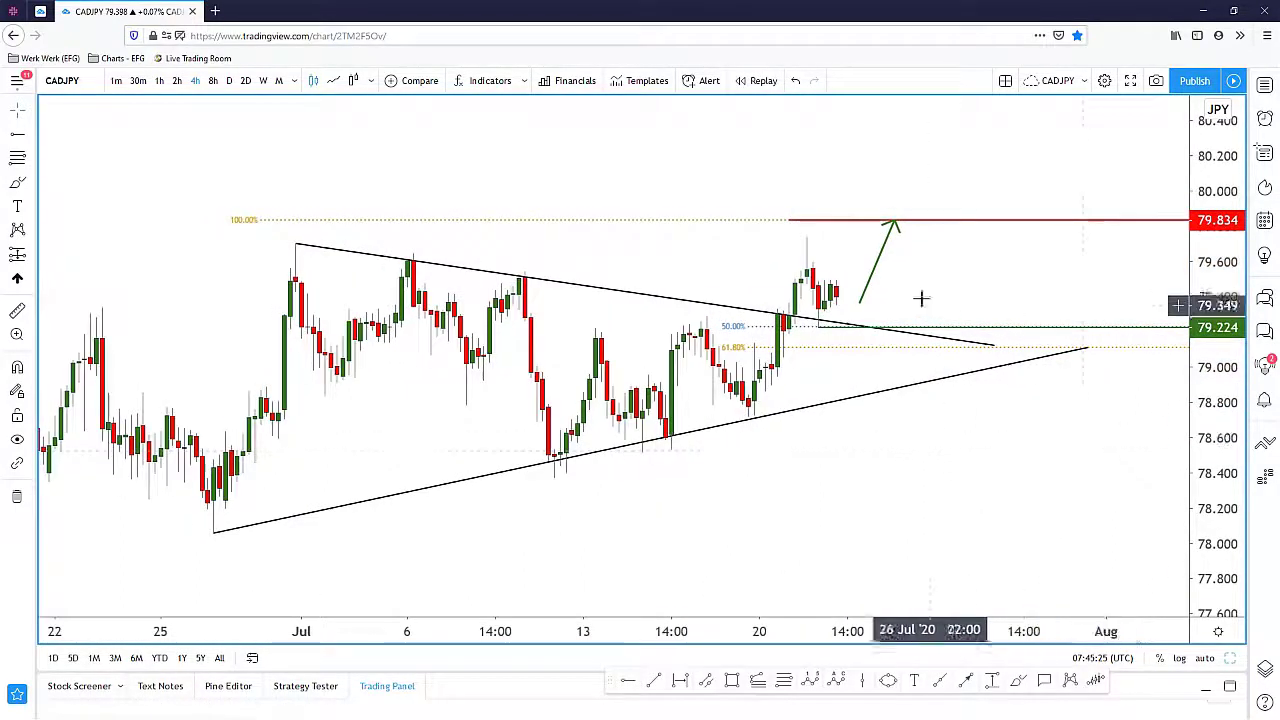
Sketch a brush path from the recent high through a pullback to the 79.224 ray and up to the target, and undo it
left_click(1018, 680)
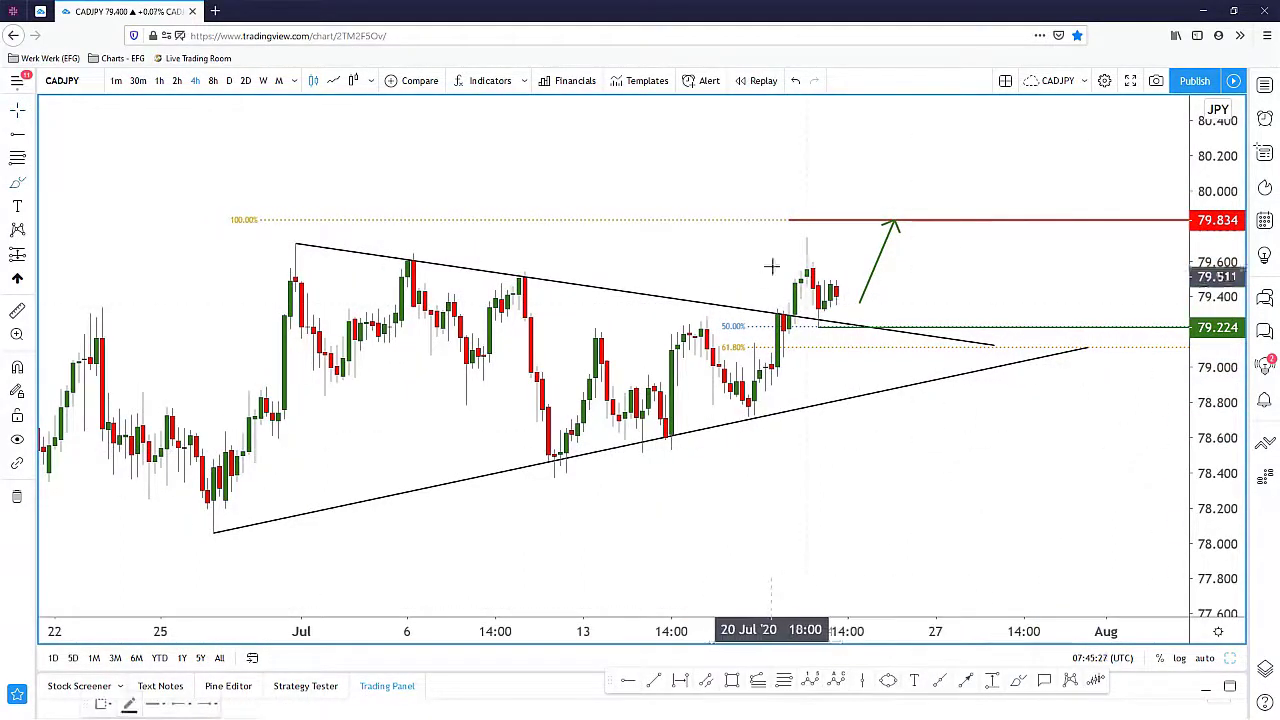
mouse_move(809, 246)
left_mouse_down()
mouse_move(818, 324)
mouse_move(832, 285)
mouse_move(848, 325)
mouse_move(836, 317)
mouse_move(896, 227)
left_mouse_up()
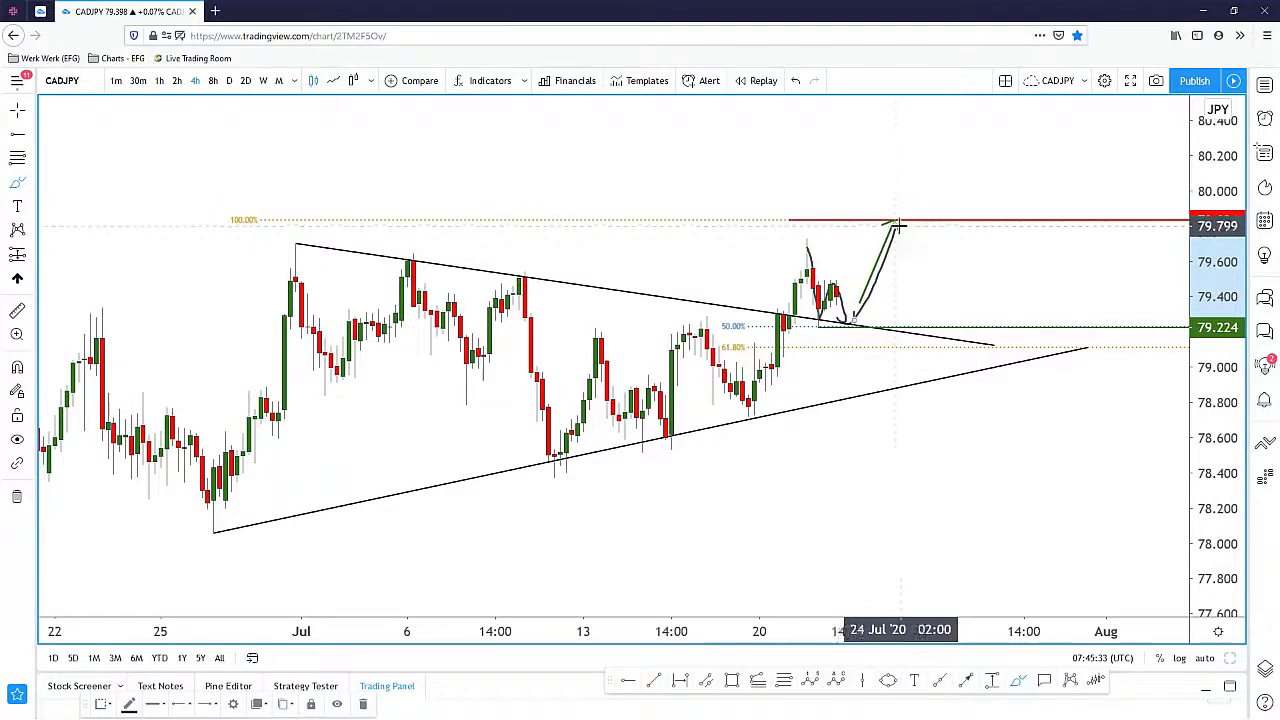
key("ctrl+z")
left_click_drag(999, 265, 977, 265)
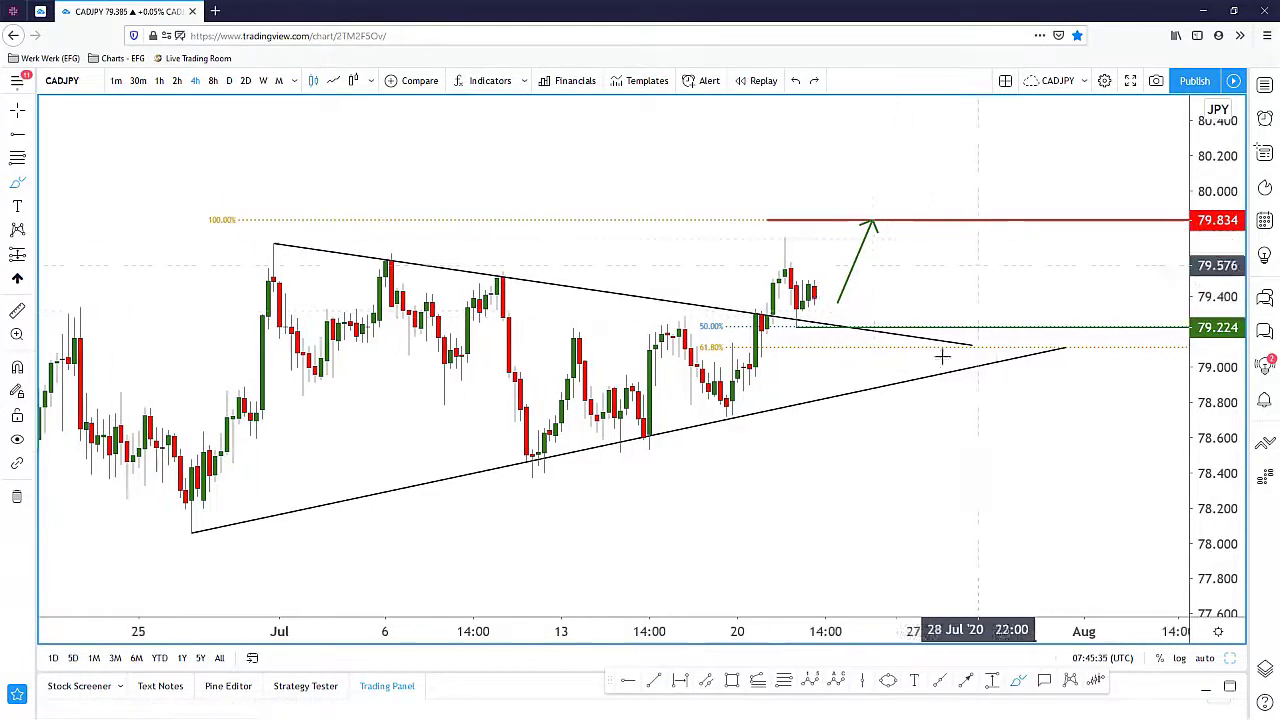
Lower the green arrow's start to just above the 79.224 ray, and frame the breakout on the 1-hour timeframe
left_click_drag(840, 307, 838, 322)
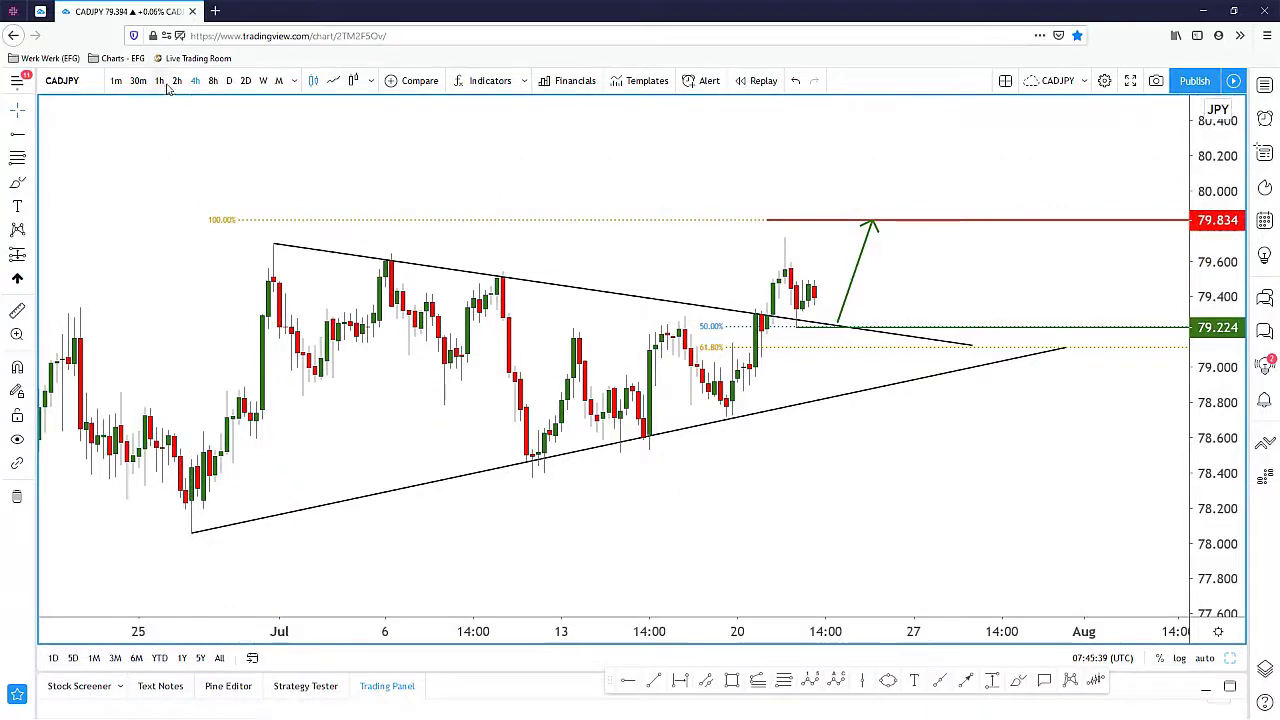
left_click(159, 80)
scroll(569, 263, "down", 4)
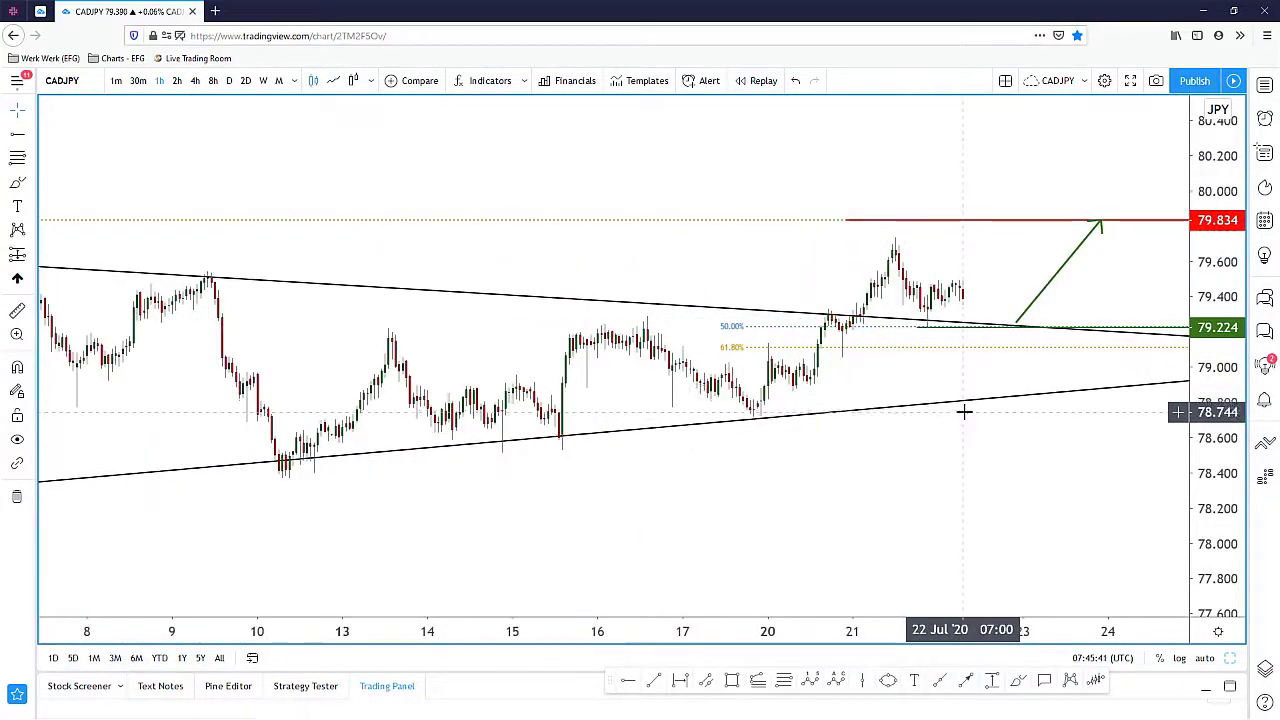
scroll(966, 414, "up", 1)
left_click_drag(1213, 440, 1202, 290)
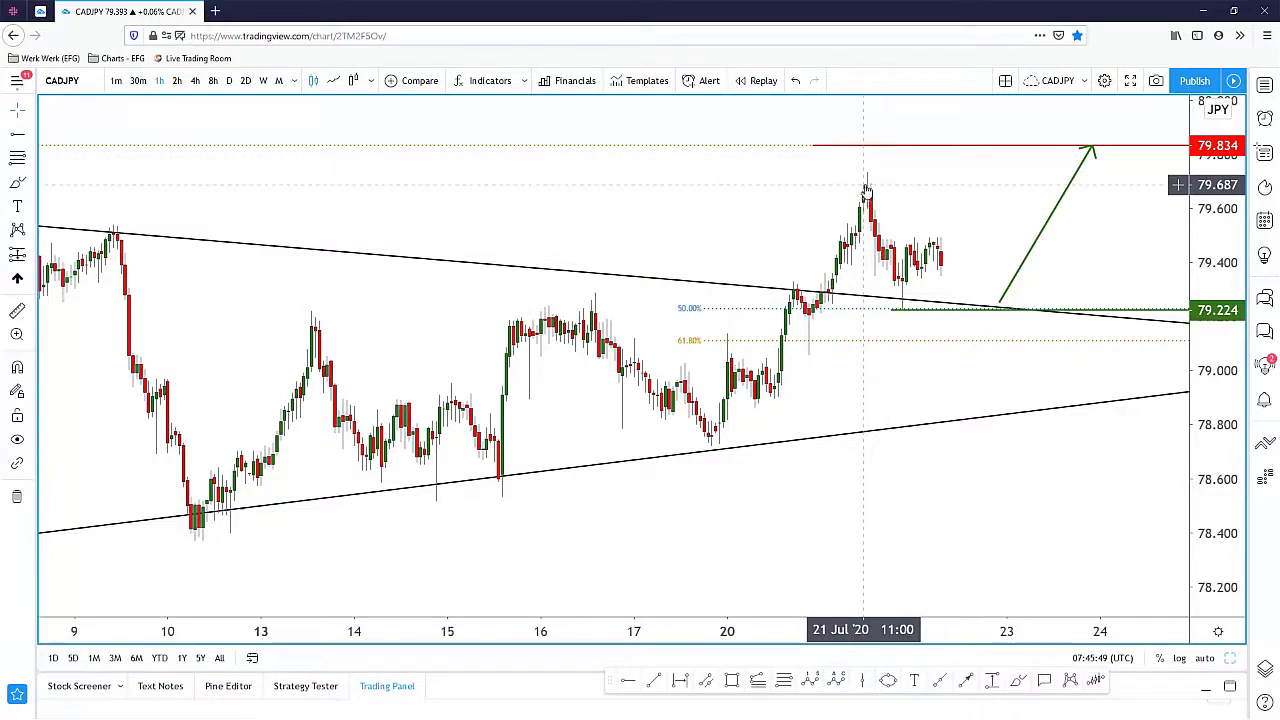
Sketch the zigzag pullback from the 21 July high down to the 79.224 ray with the brush, and undo it
left_click(1013, 680)
mouse_move(865, 173)
left_mouse_down()
mouse_move(872, 249)
mouse_move(900, 308)
left_mouse_up()
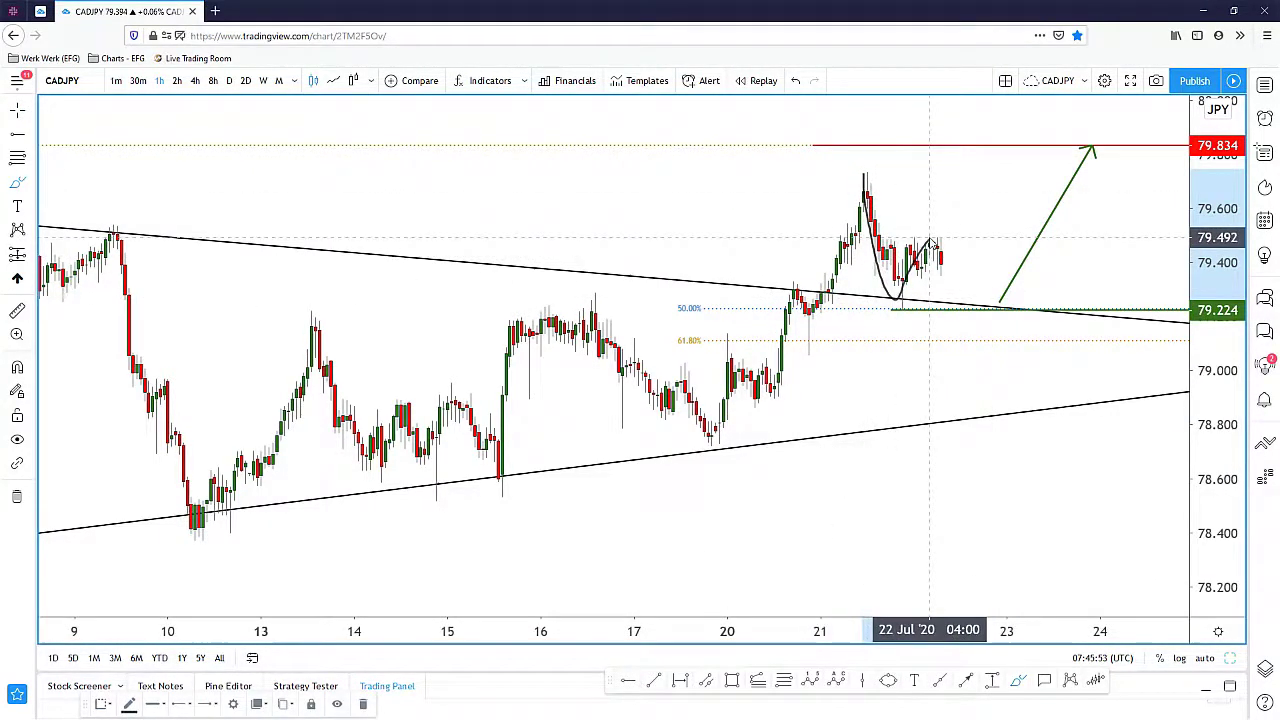
left_click_drag(955, 310, 960, 287)
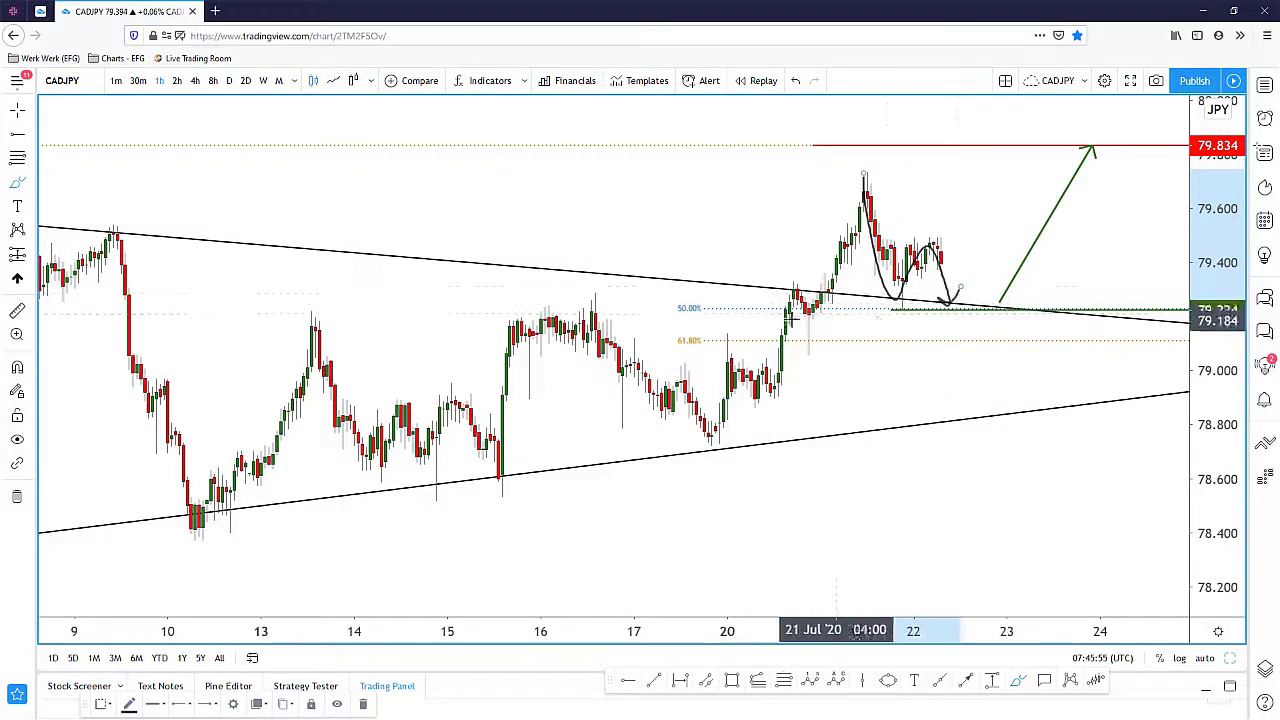
key("ctrl+z")
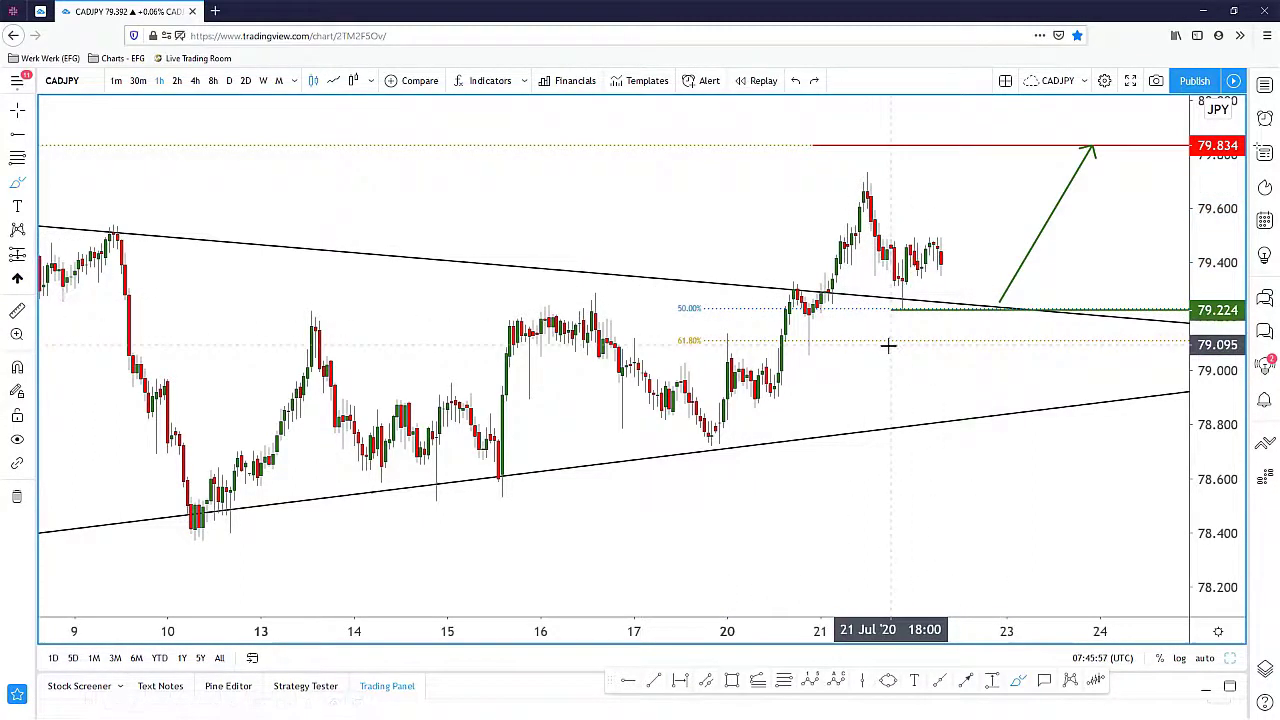
Draw a trend-based Fib extension from the 79.735 high to the 79.224 low and the 79.491 high on 22 July
left_click(758, 680)
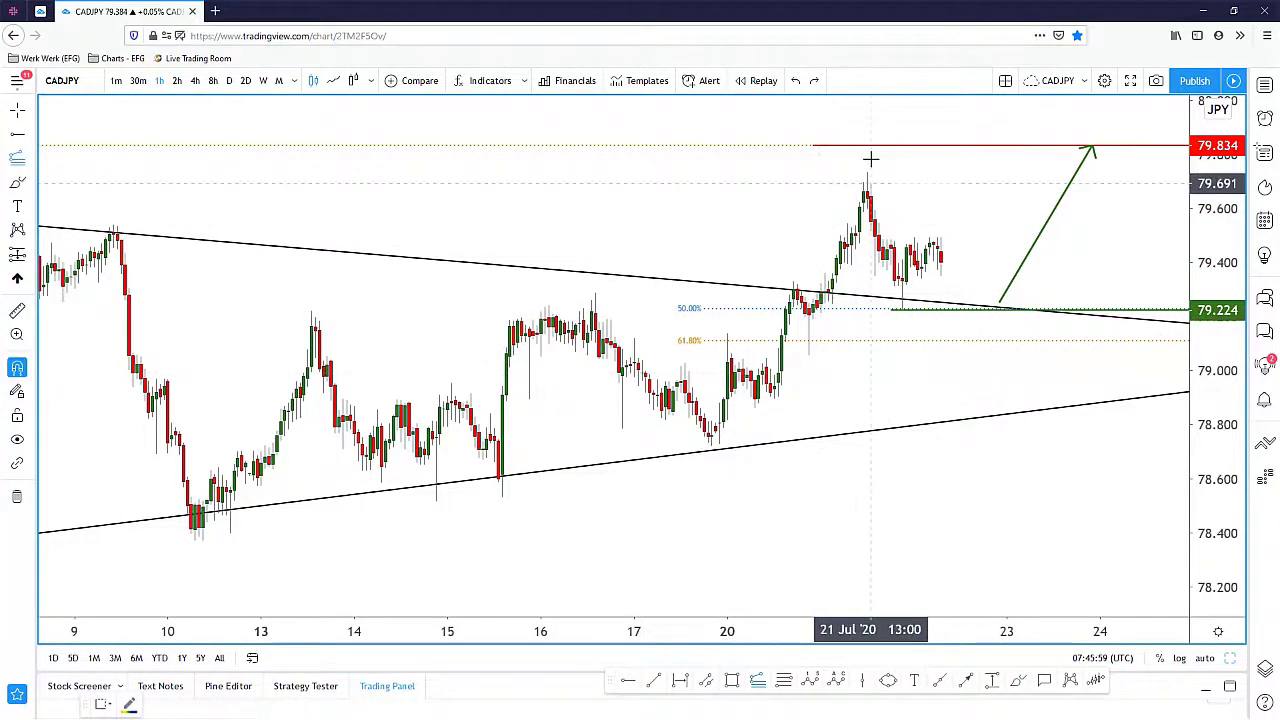
left_click(866, 168)
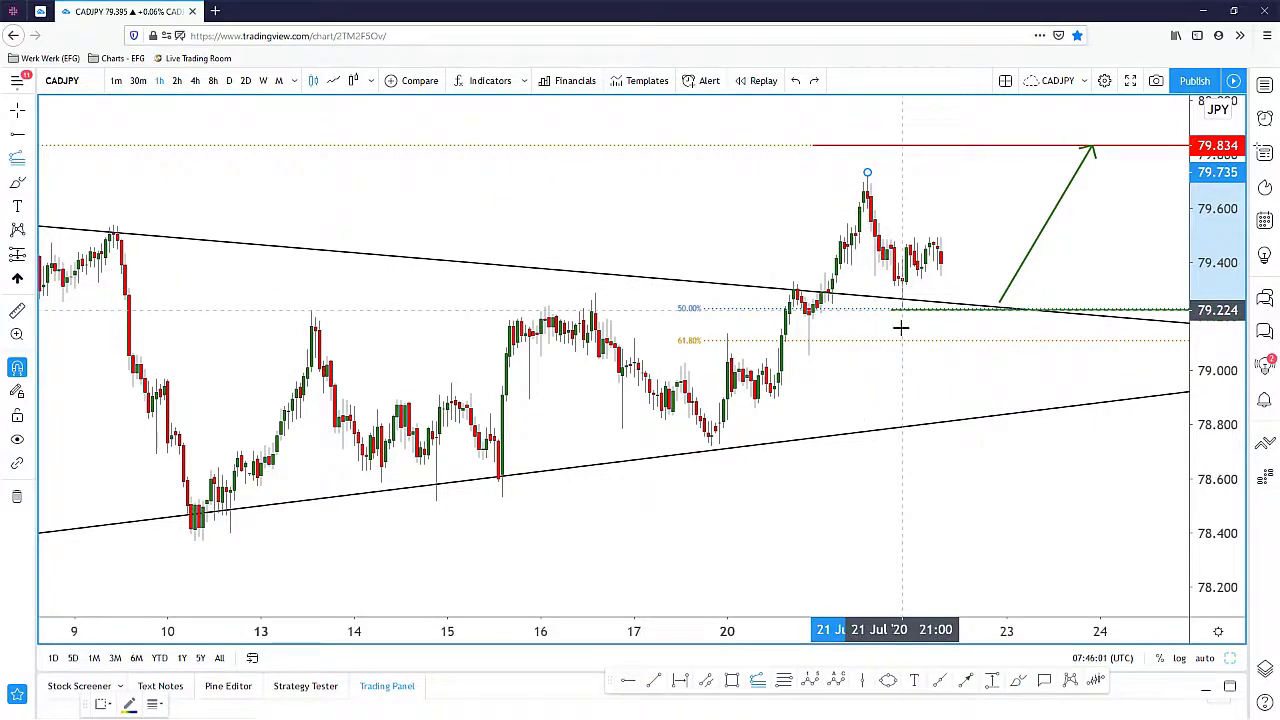
left_click(940, 237)
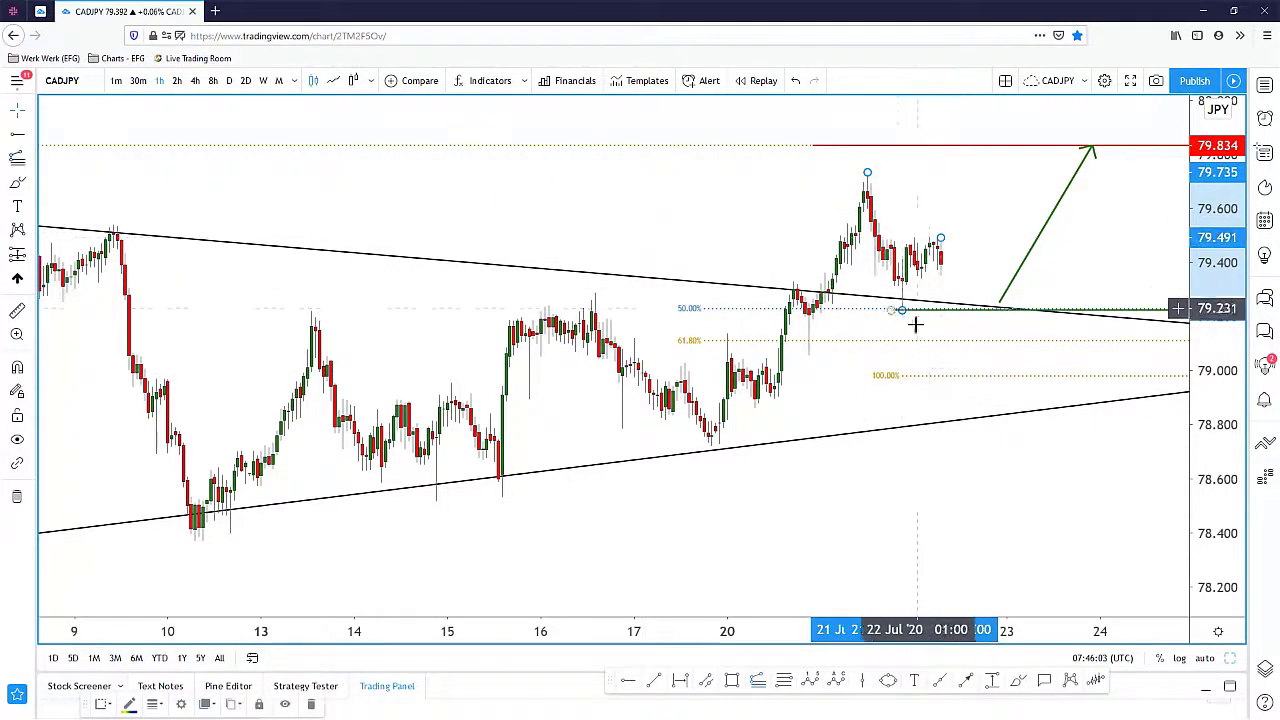
Load the supra fibs template on the new Fib extension and keep only its 0.5 level enabled
double_click(900, 377)
left_click(530, 681)
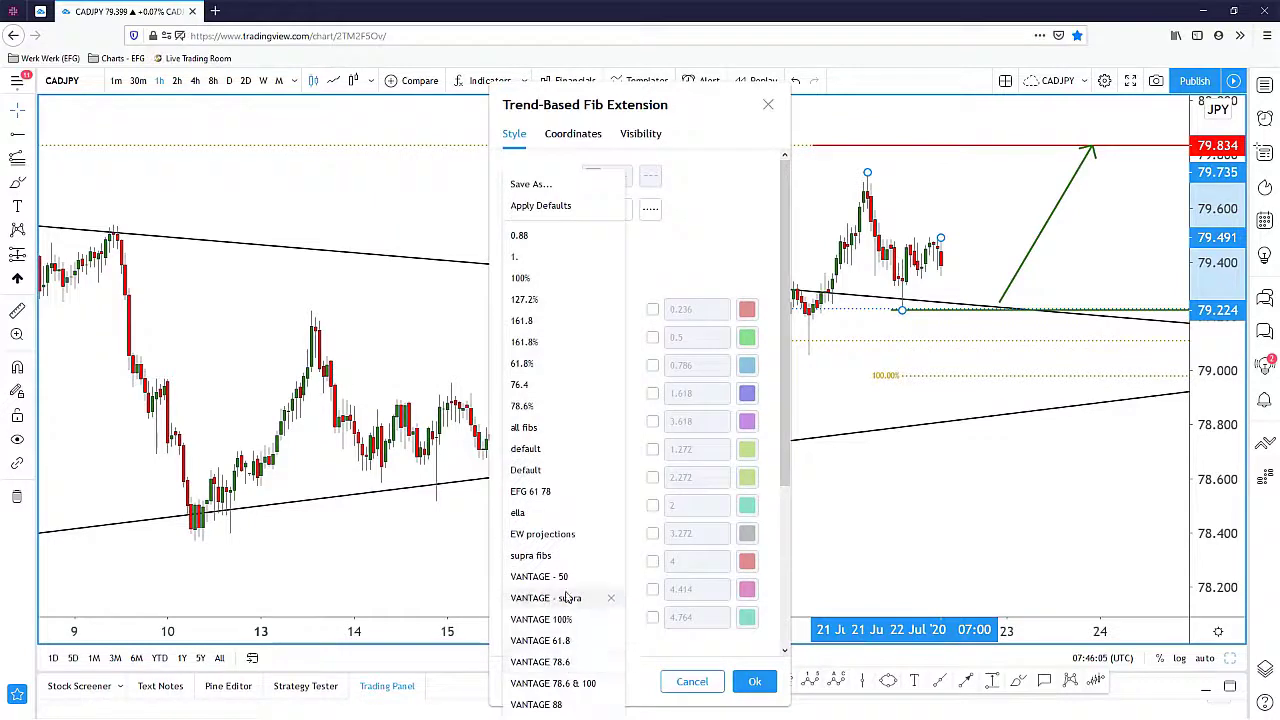
left_click(565, 563)
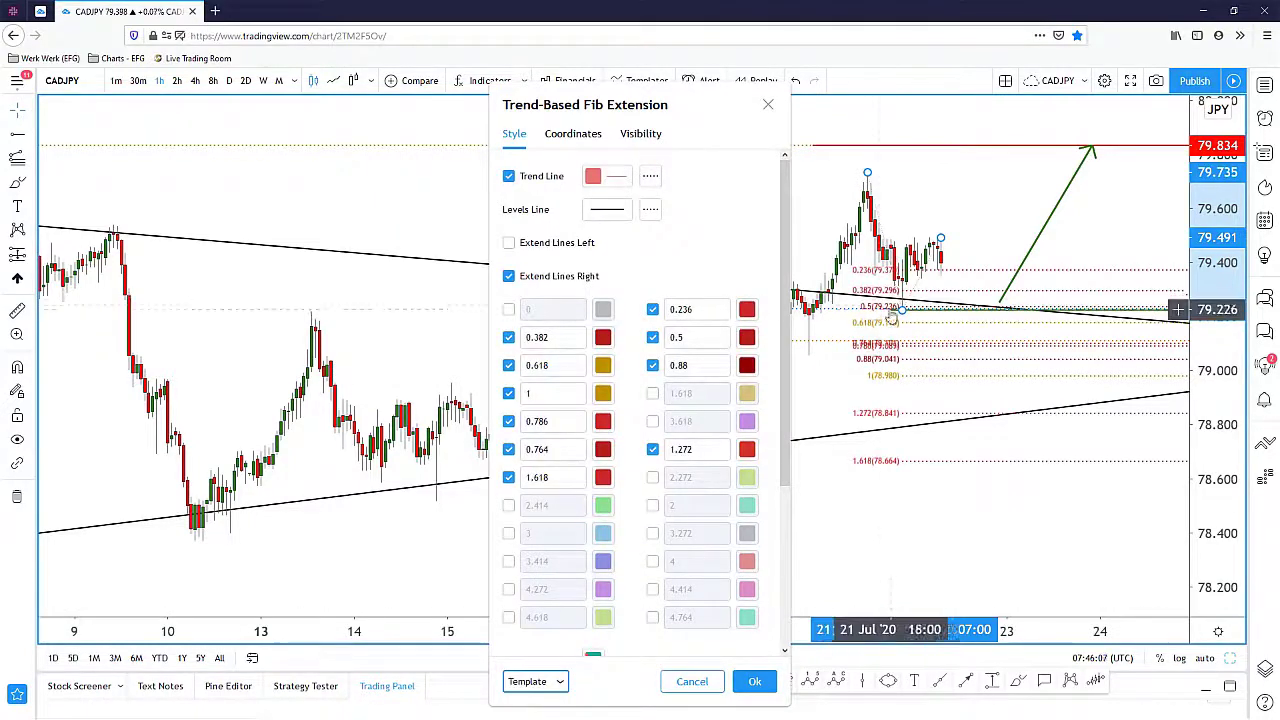
left_click(533, 681)
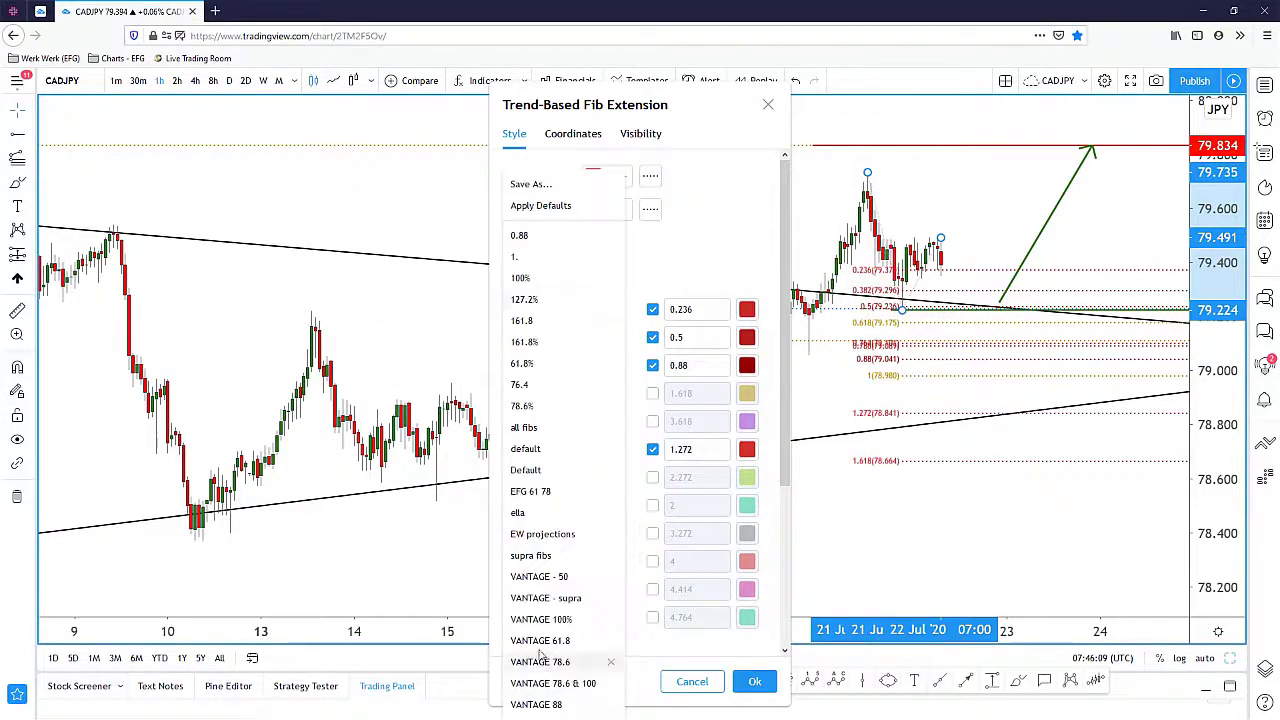
left_click(530, 256)
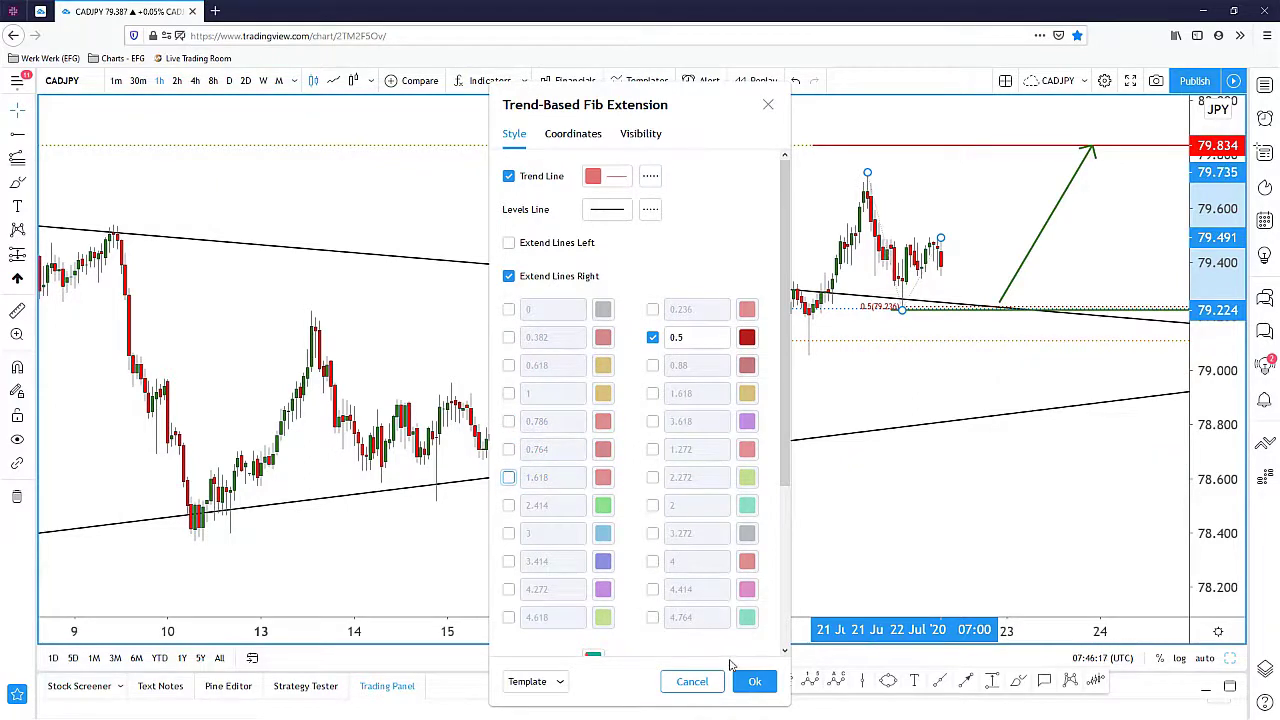
left_click(752, 681)
Sketch the zigzag pullback and the preceding rally from the lower trend line with the brush, and undo both strokes
left_click(1018, 680)
left_click_drag(866, 240, 948, 330)
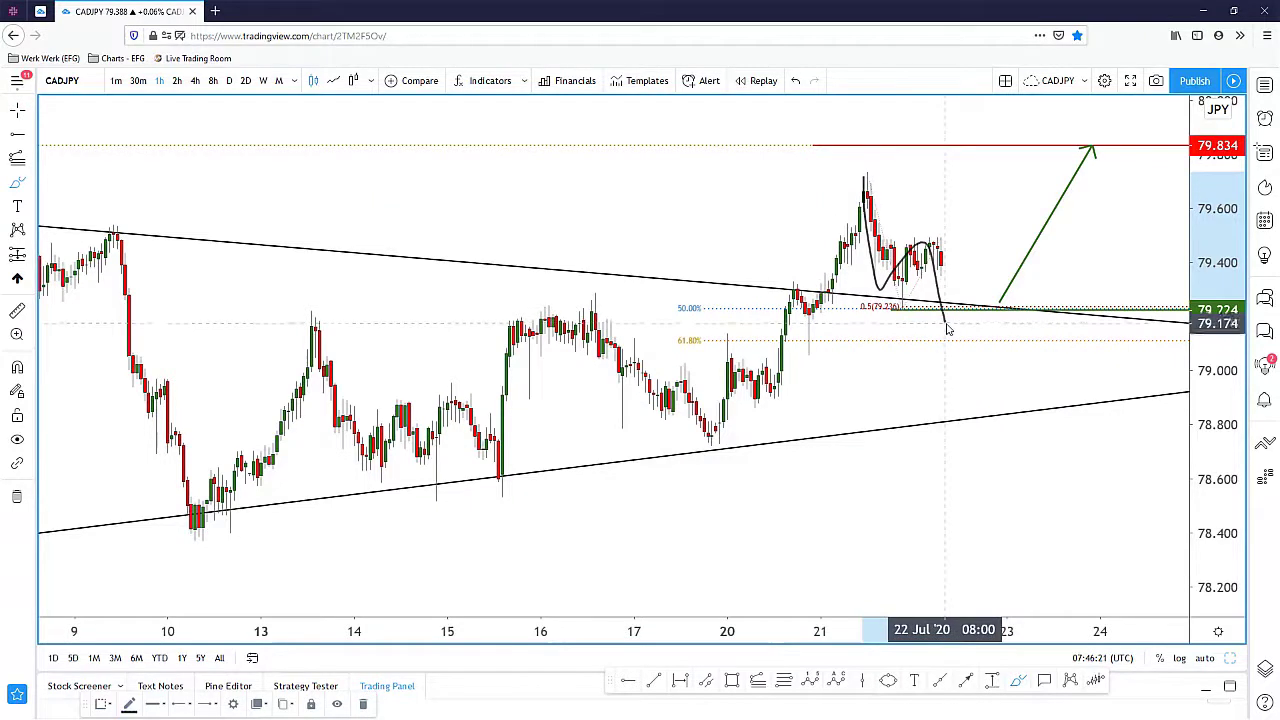
mouse_move(728, 443)
left_mouse_down()
mouse_move(871, 186)
mouse_move(893, 290)
left_mouse_up()
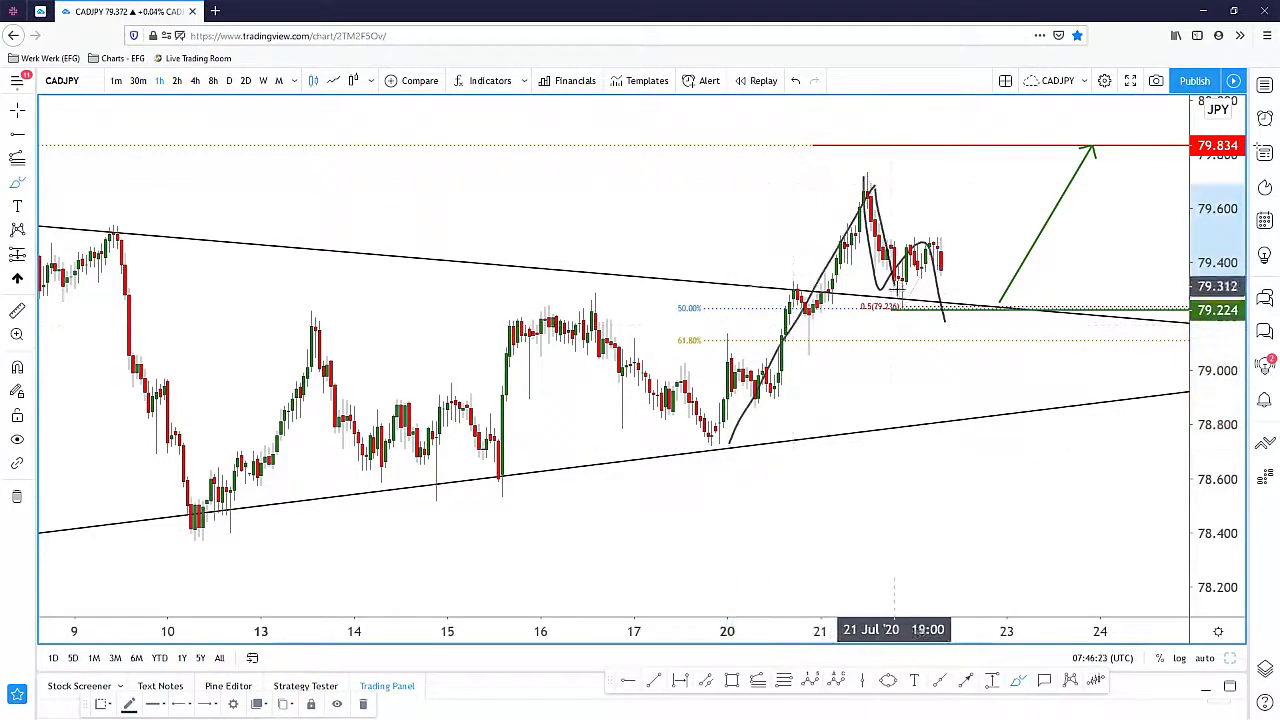
key("ctrl+z")
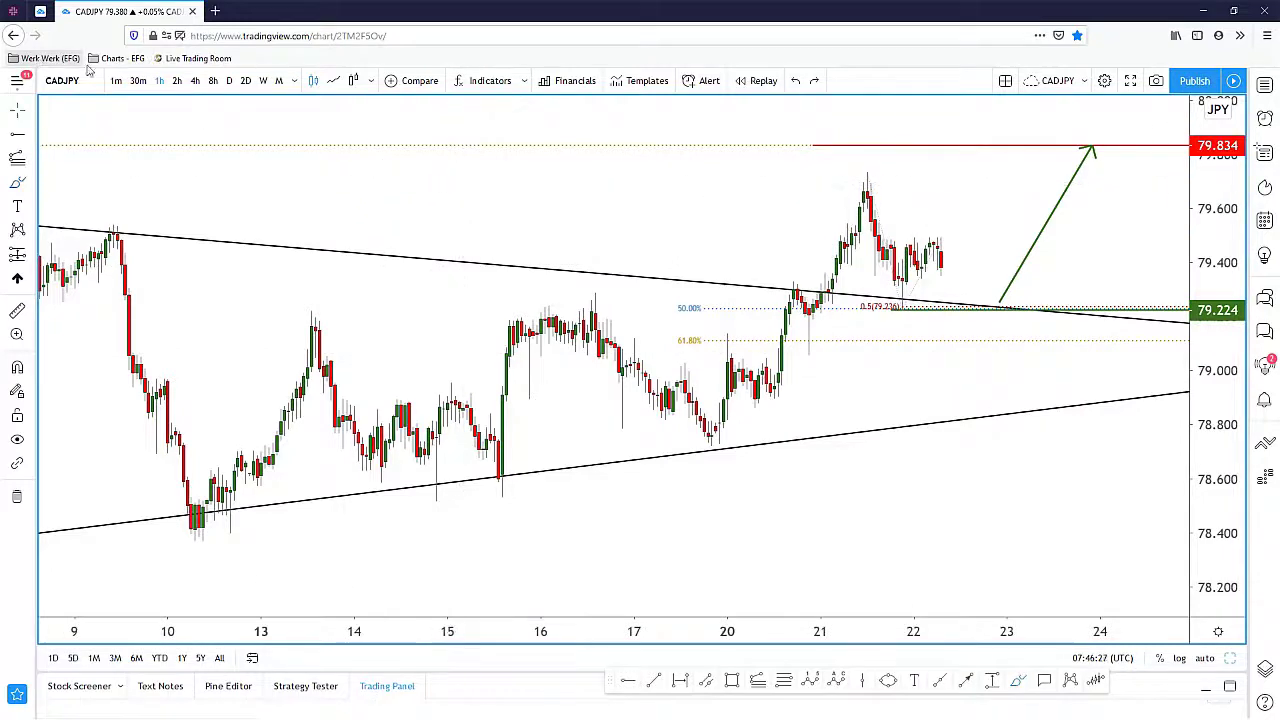
Sketch the swing path between the 20 July peak and the following breakout pullback with the brush, circling both points, and undo the strokes
mouse_move(729, 334)
left_mouse_down()
mouse_move(703, 342)
mouse_move(737, 338)
mouse_move(765, 388)
mouse_move(801, 294)
left_mouse_up()
left_click_drag(816, 341, 815, 347)
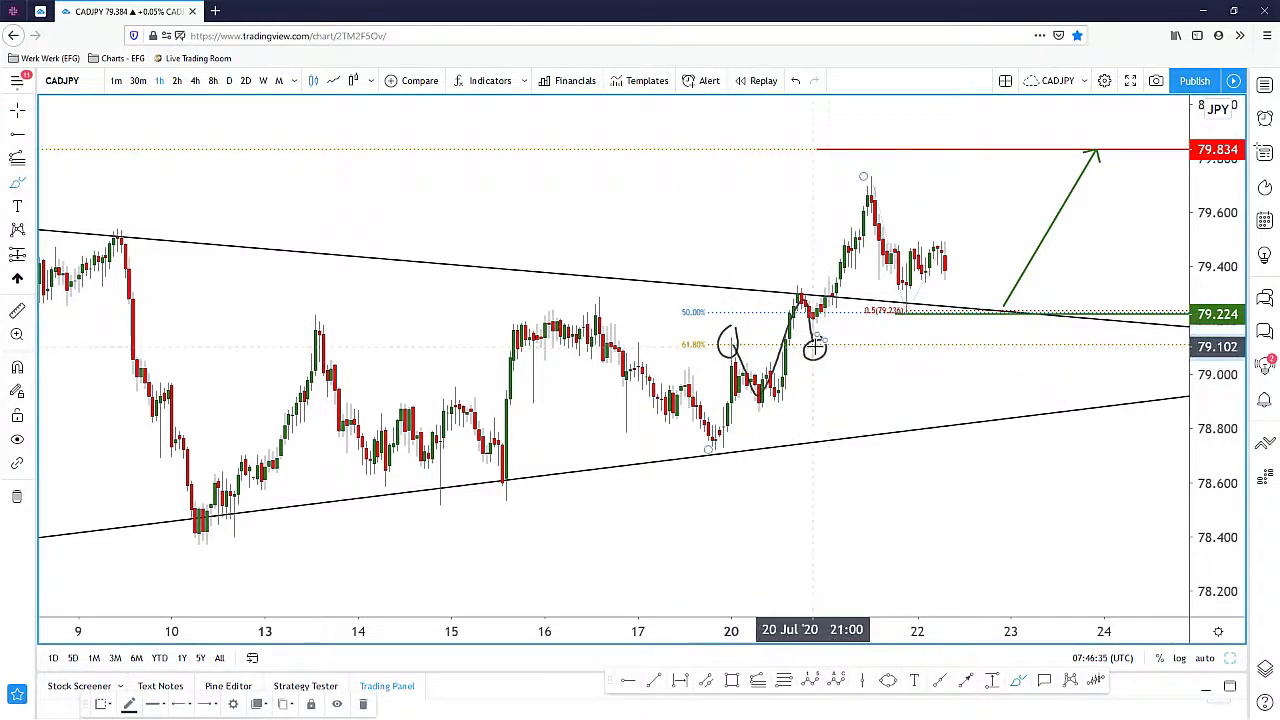
key("ctrl+z")
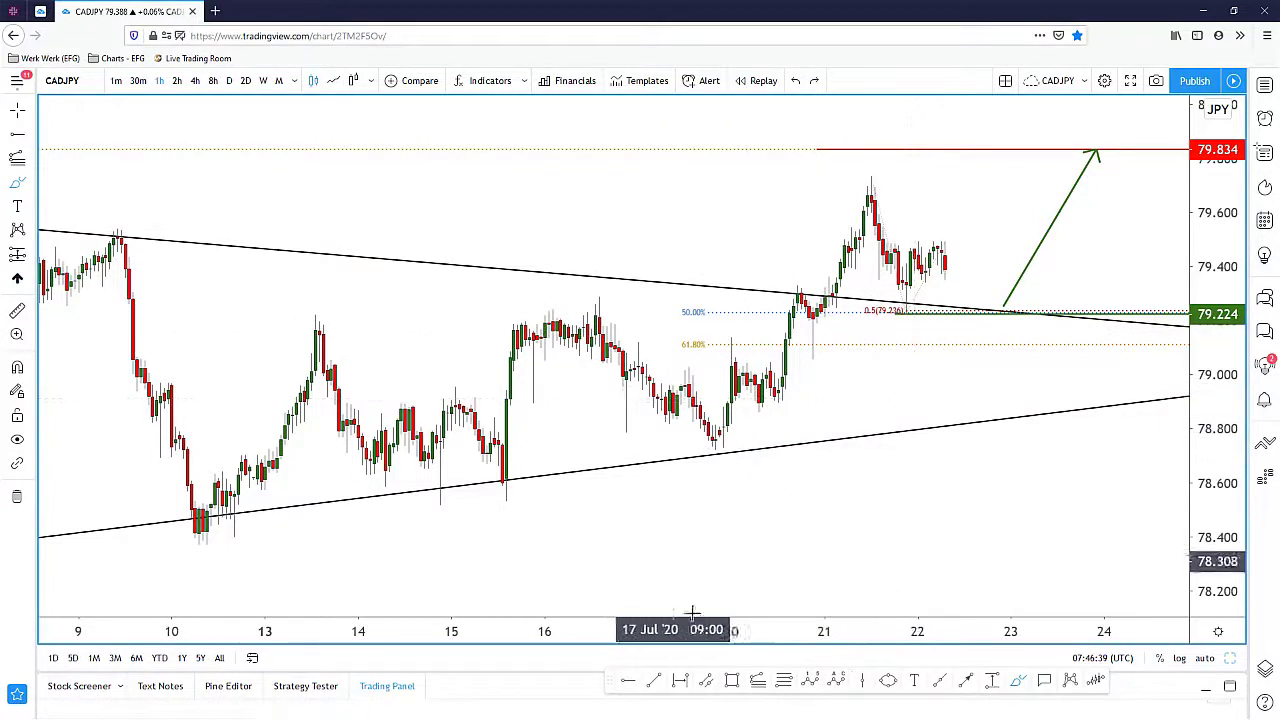
Place a horizontal ray from 21 July below the 61.80% level, apply the Stop Loss template, and move it to 79.048
double_click(906, 357)
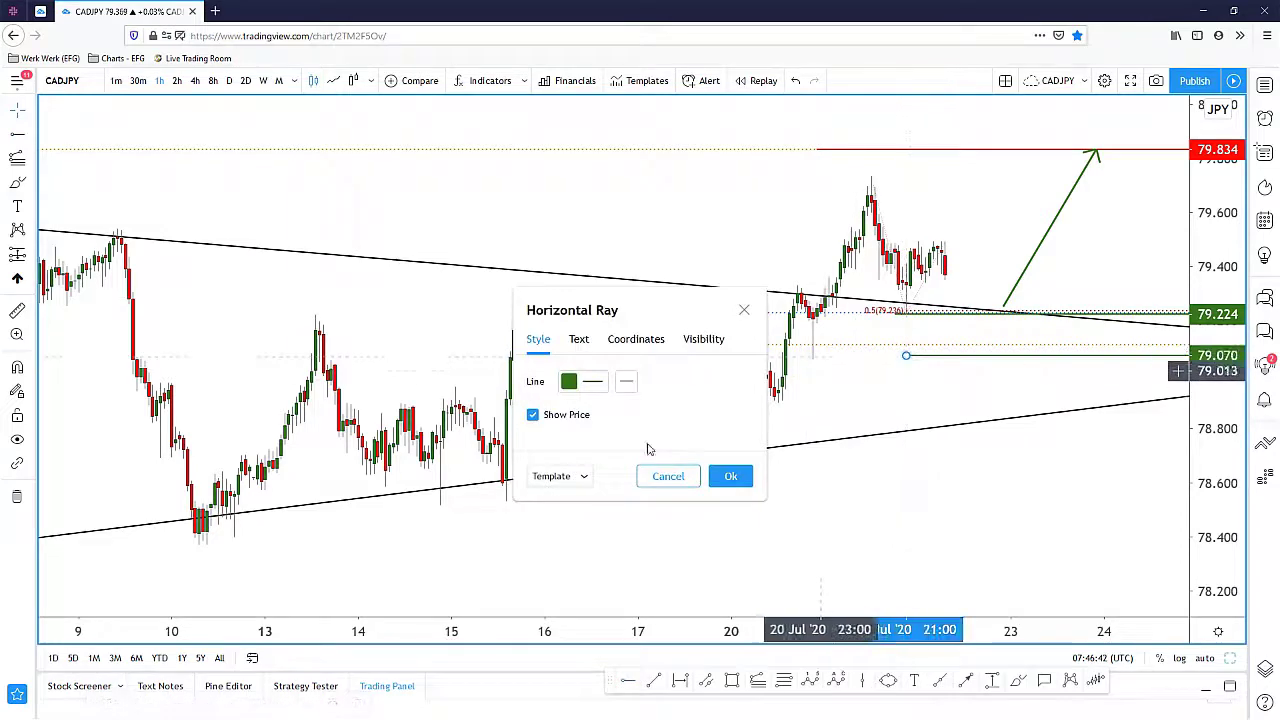
left_click(555, 476)
scroll(553, 600, "down", 1)
left_click(553, 603)
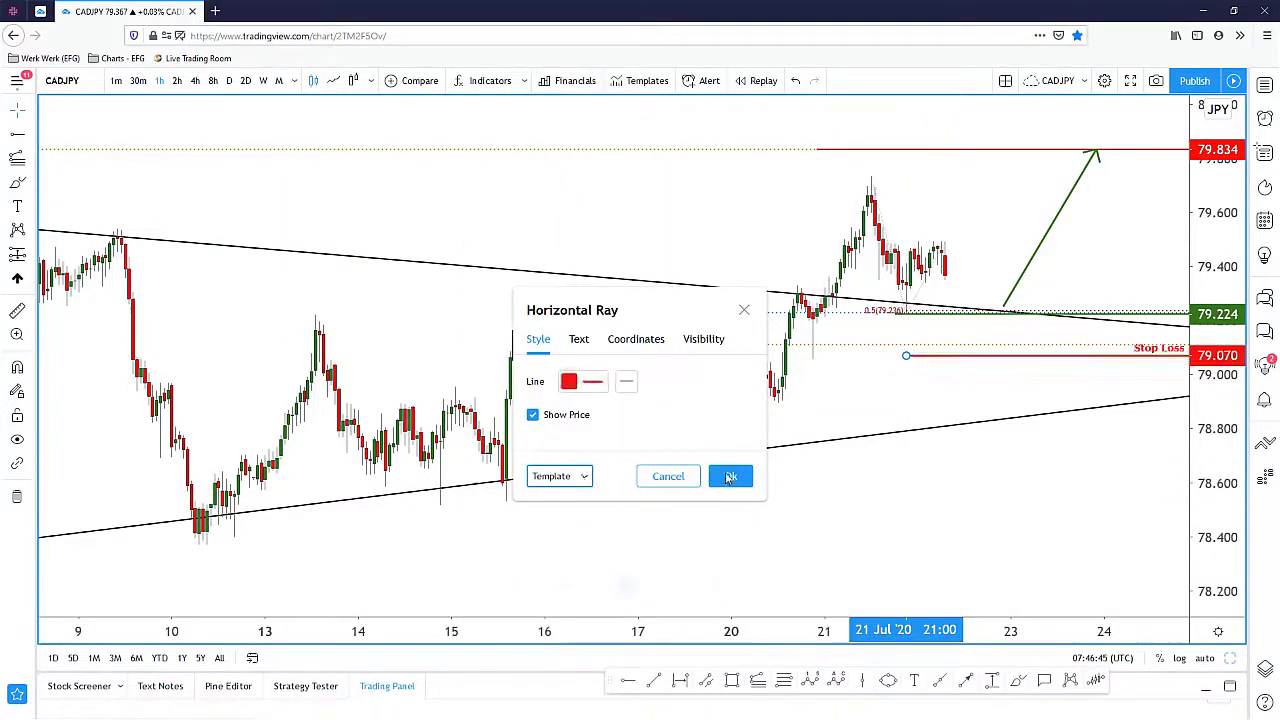
left_click(731, 476)
left_click_drag(906, 358, 903, 362)
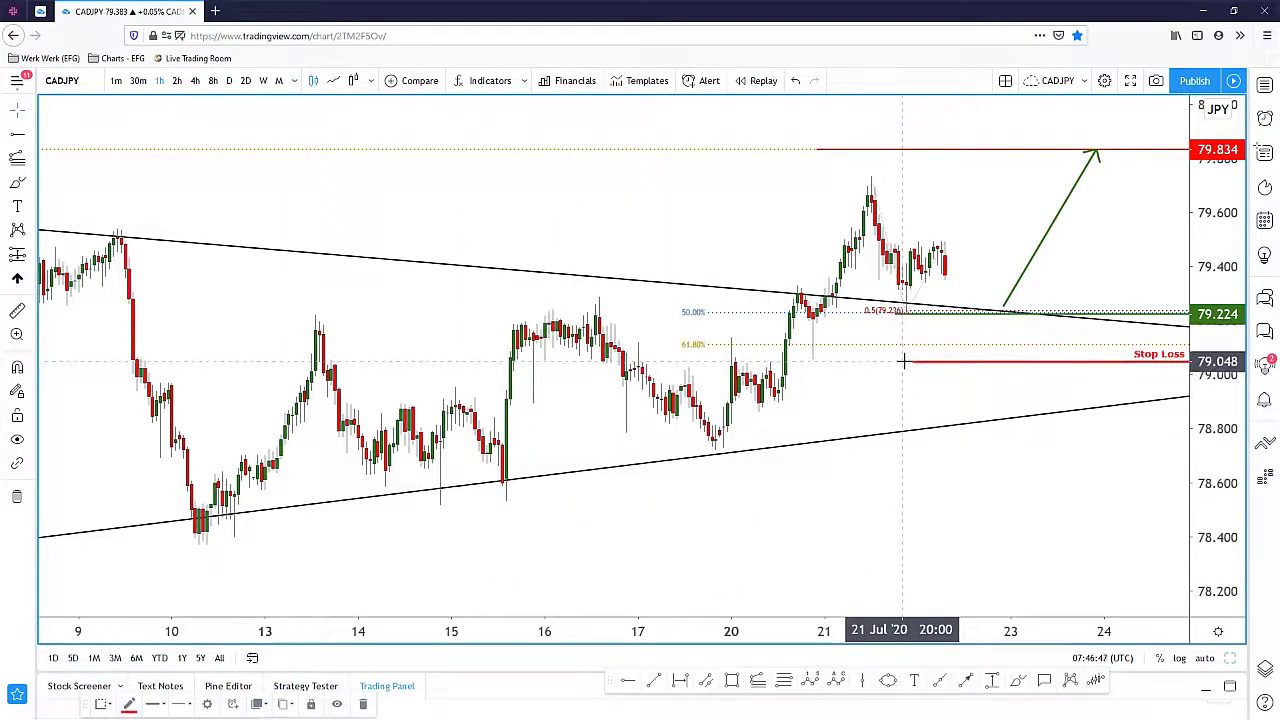
Apply the Buy Entry template to the horizontal ray at 79.224
double_click(922, 320)
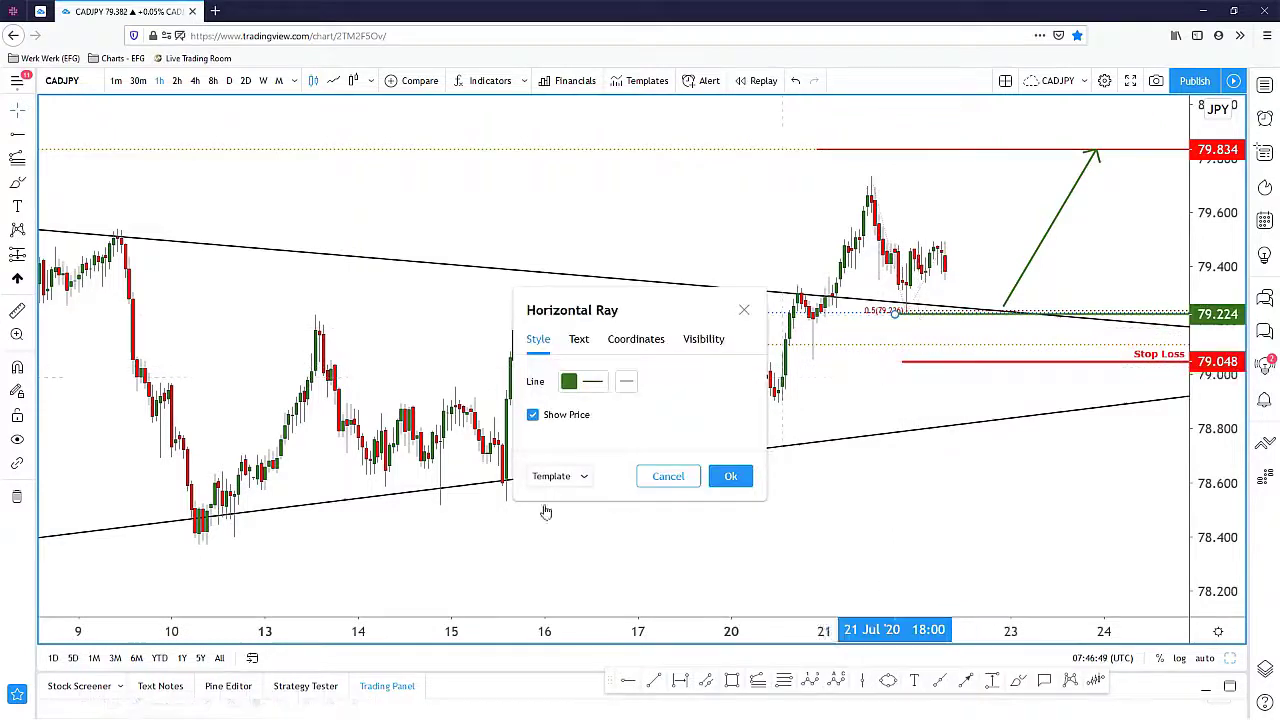
left_click(542, 477)
left_click(570, 455)
left_click(731, 476)
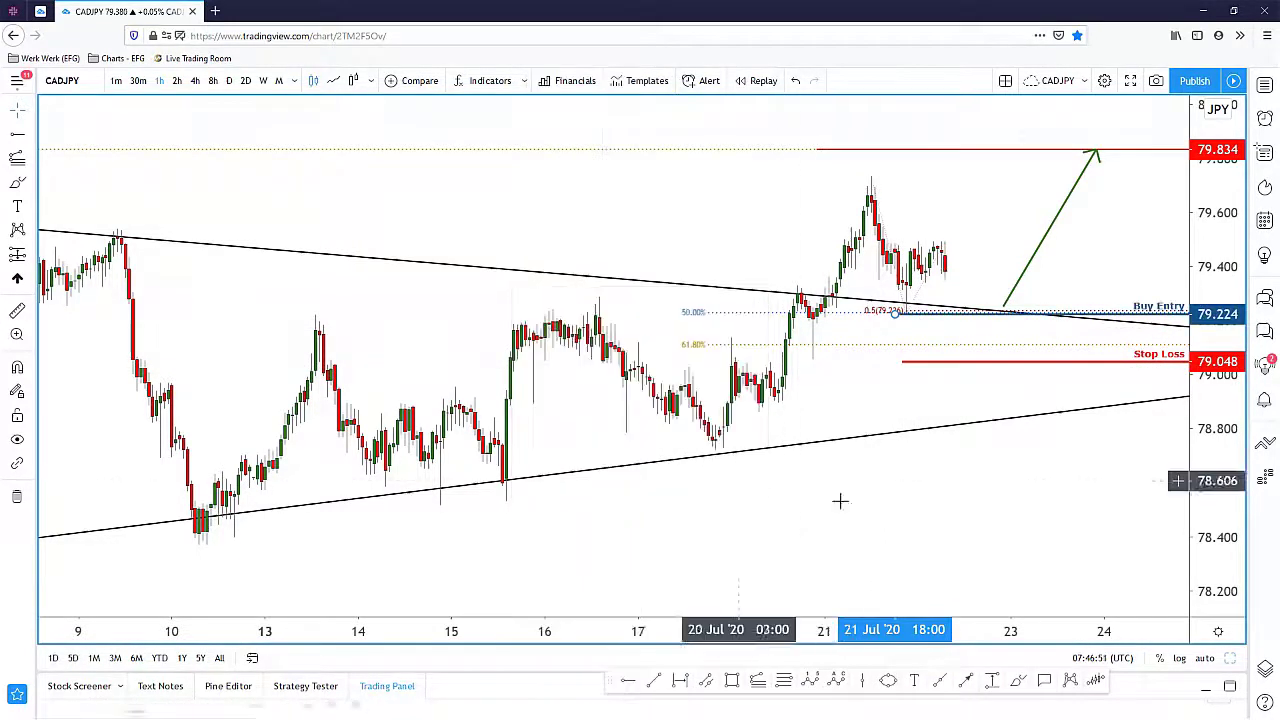
Apply the Take Profit template to the horizontal ray at 79.834
scroll(963, 210, "down", 1)
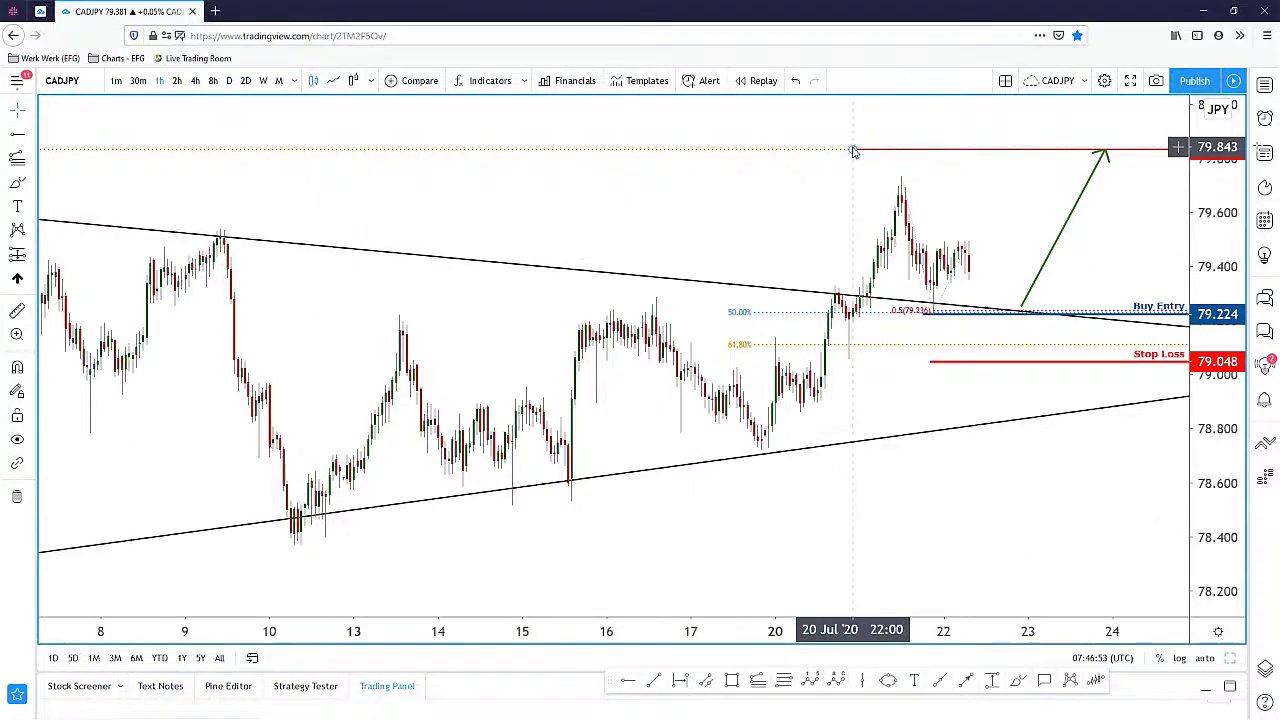
double_click(852, 150)
left_click(552, 476)
scroll(565, 606, "down", 5)
left_click(566, 621)
left_click(728, 475)
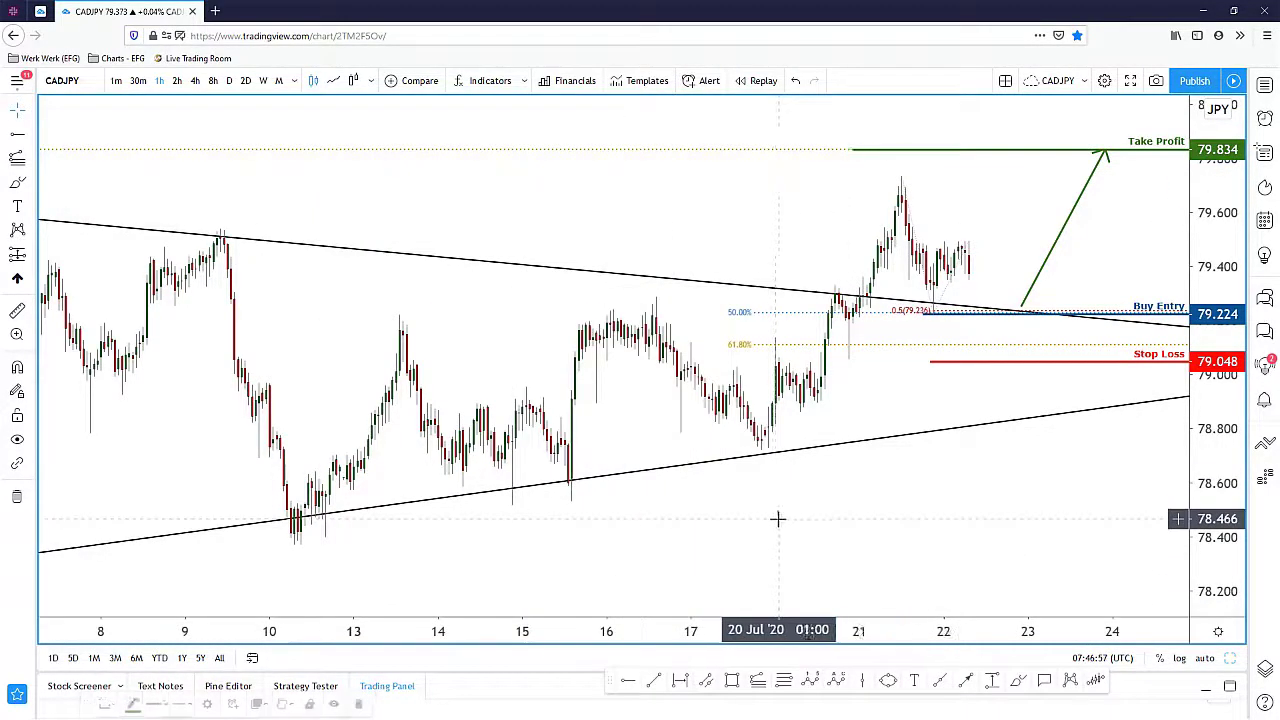
Switch the chart to the 4-hour timeframe
left_click(195, 80)
scroll(960, 445, "up", 5)
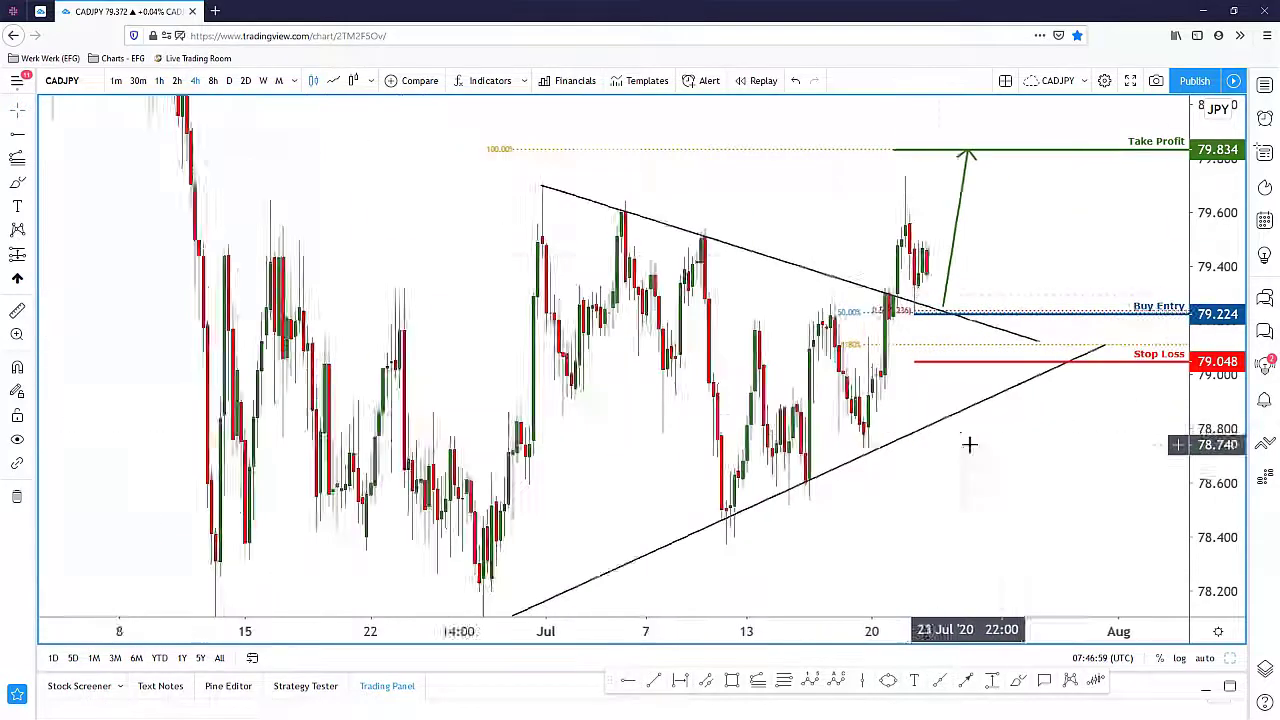
left_click_drag(877, 464, 917, 466)
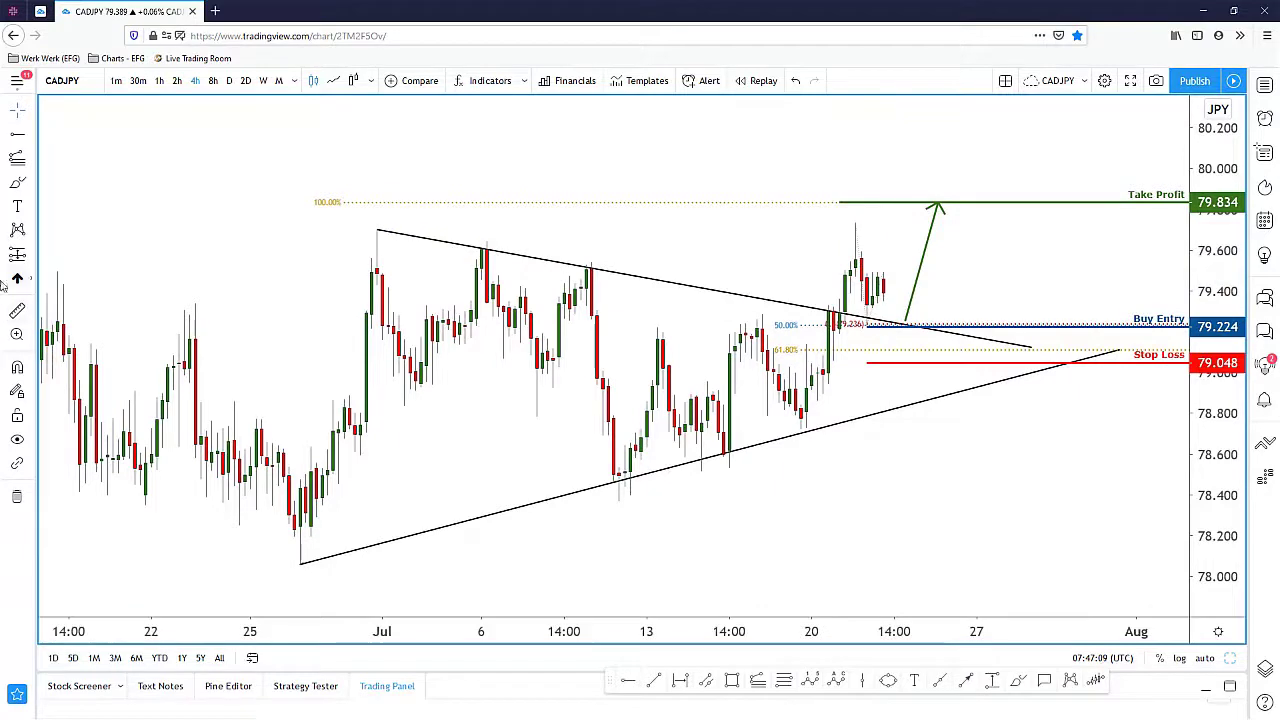
Draw a long position with entry at 79.230, target at 79.828 and stop at 79.047 to check the risk/reward, and delete it
left_click(33, 258)
left_click(90, 254)
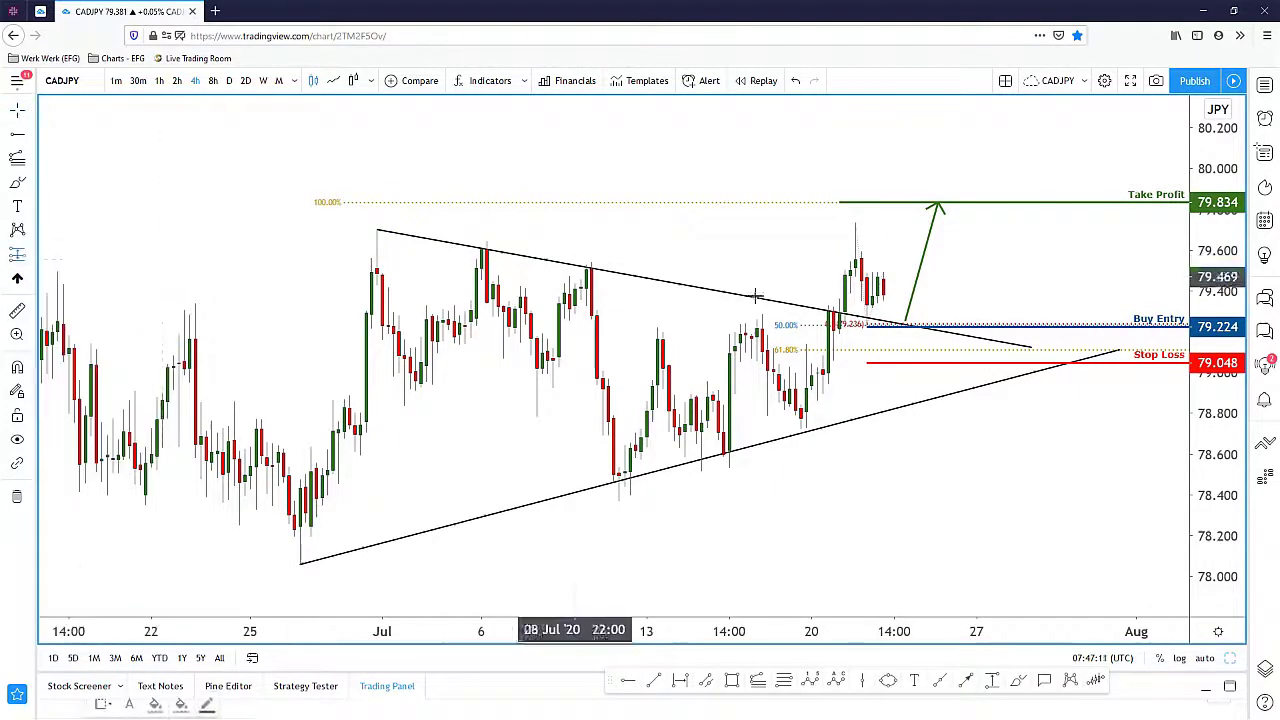
left_click(916, 325)
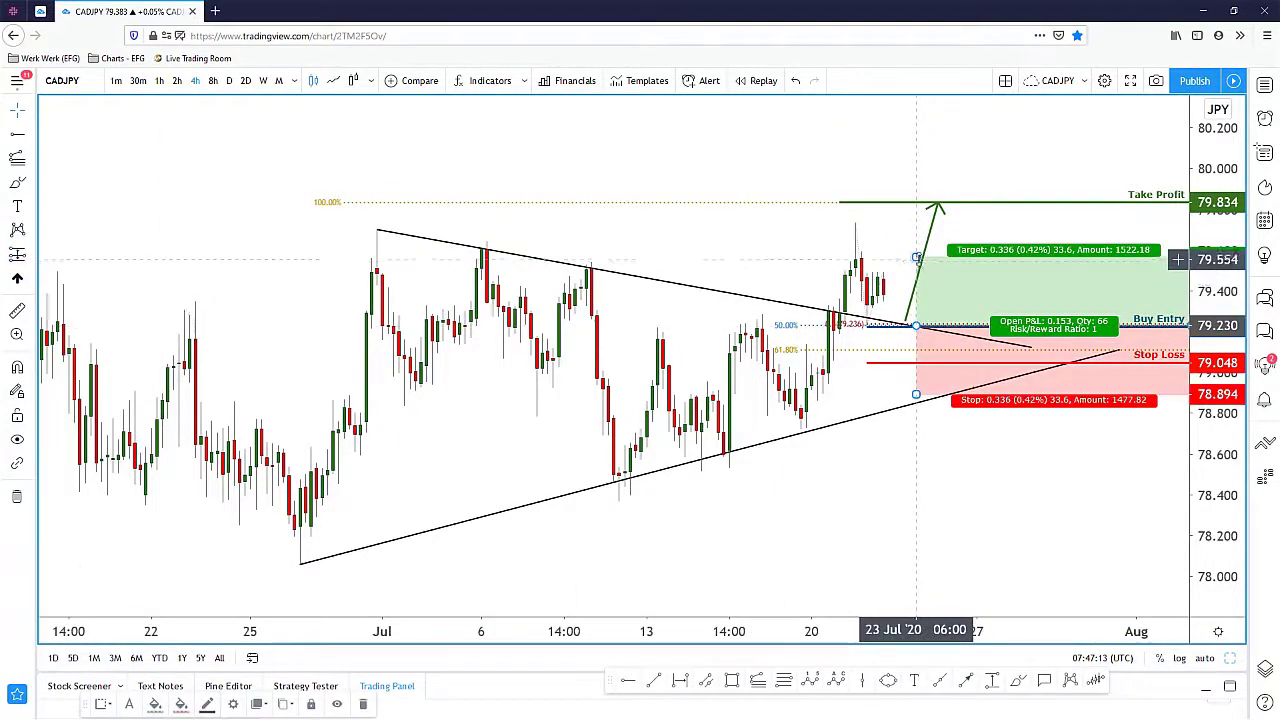
left_click_drag(916, 258, 916, 204)
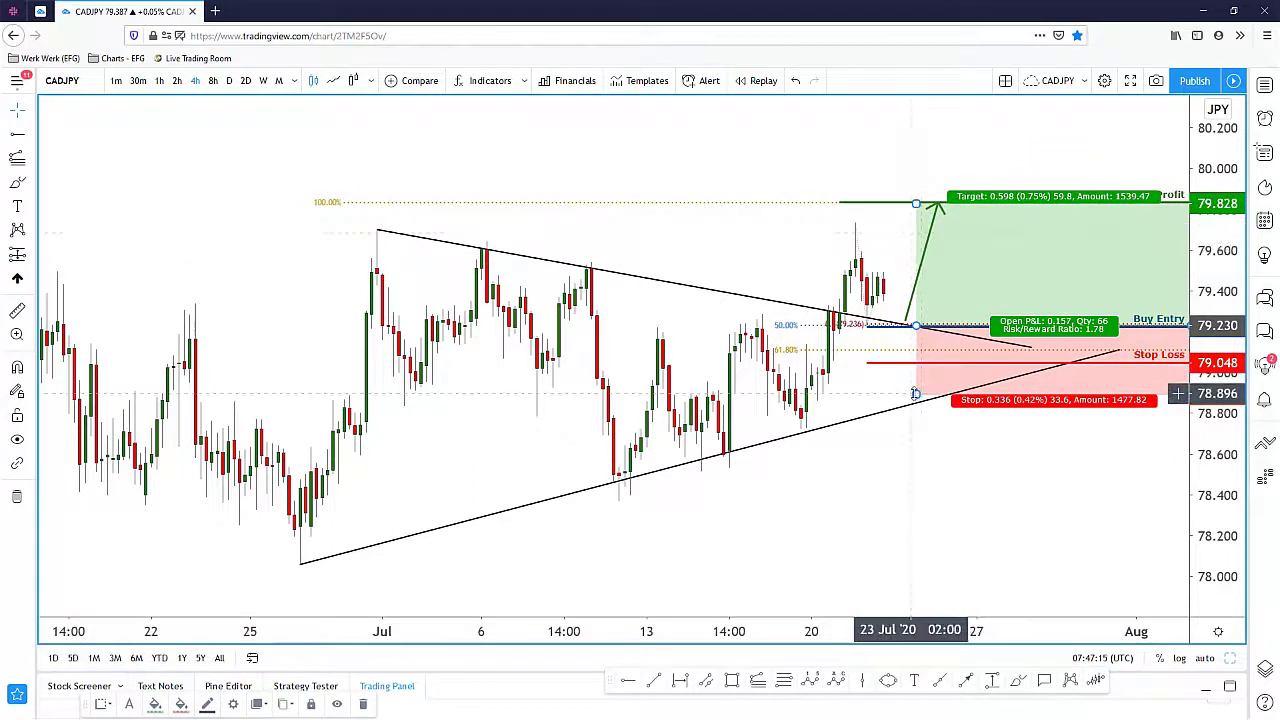
left_click_drag(915, 393, 912, 365)
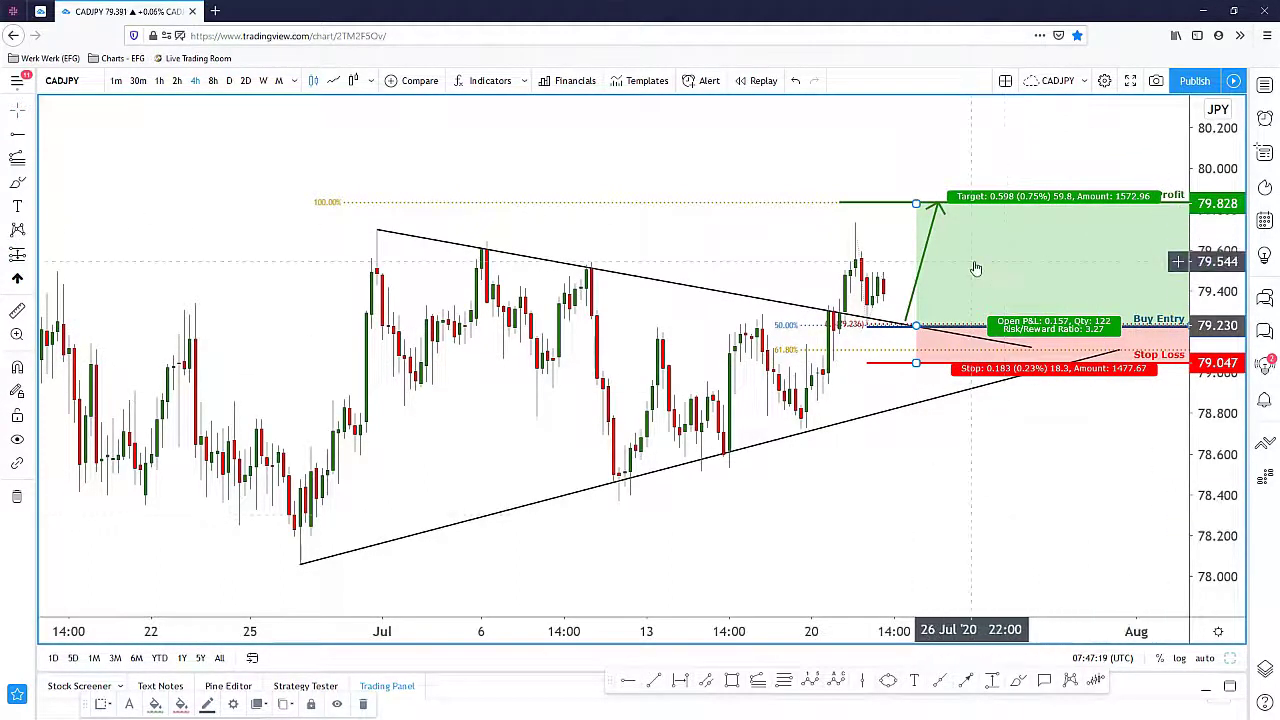
key("Delete")
left_click_drag(846, 472, 826, 465)
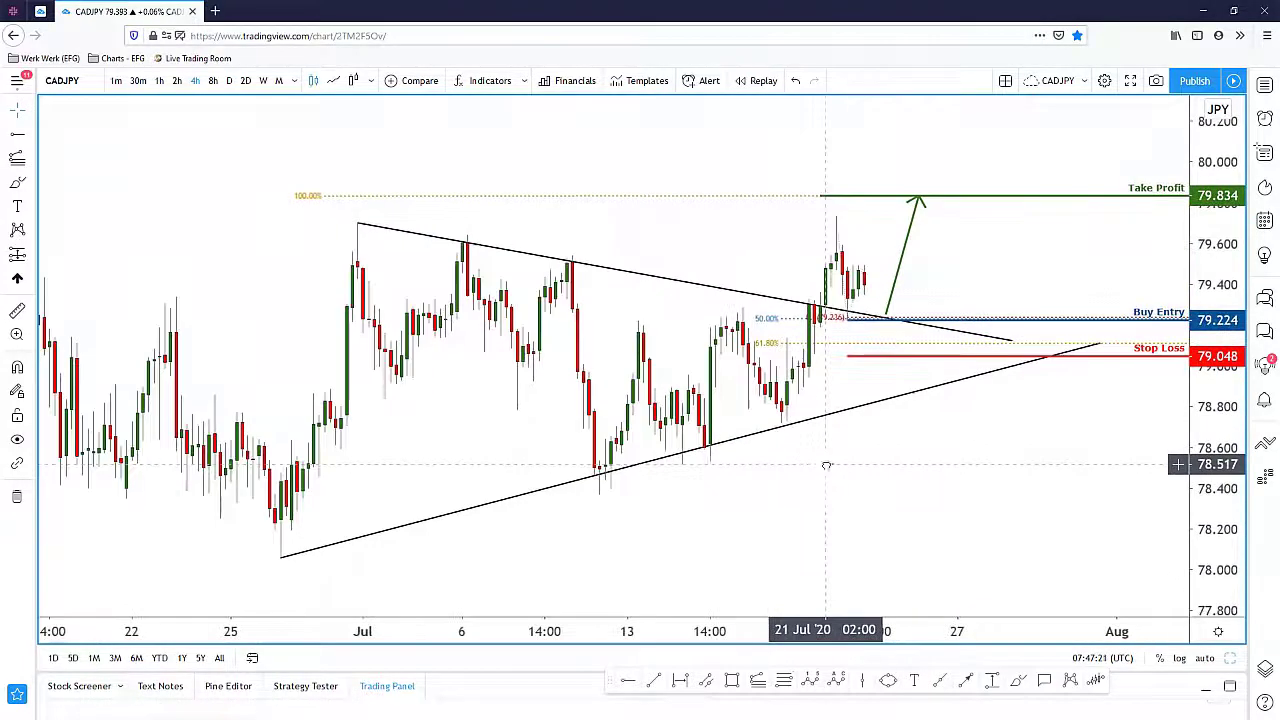